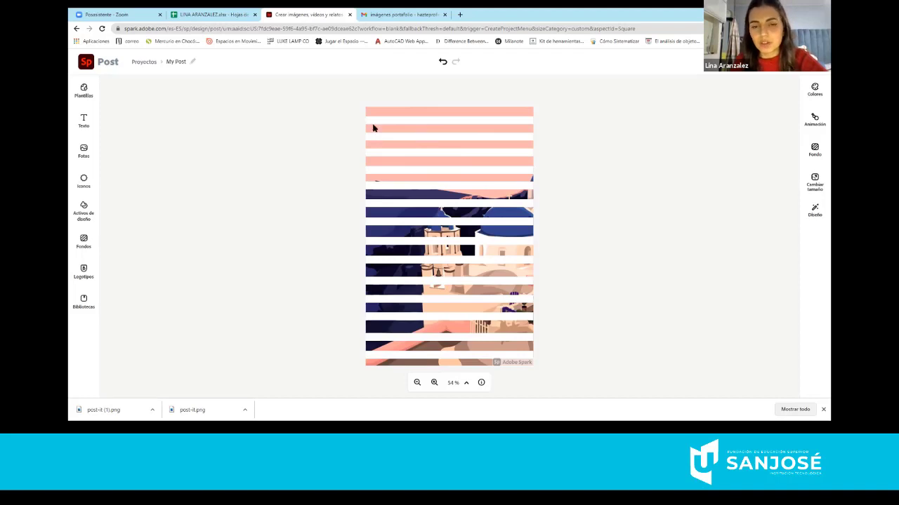
Step: Add a custom text box over the upper stripes, widen it to one line, and replace its text with "cap 1"
left_click(83, 122)
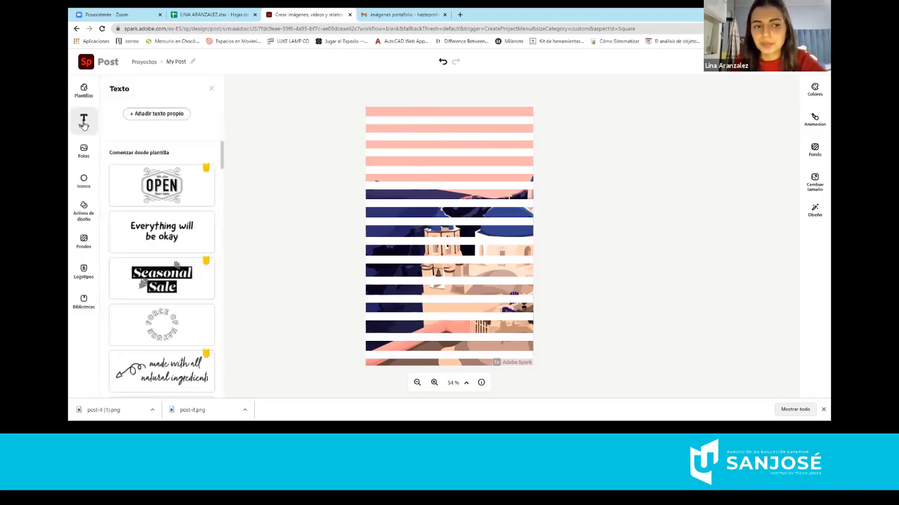
left_click(162, 116)
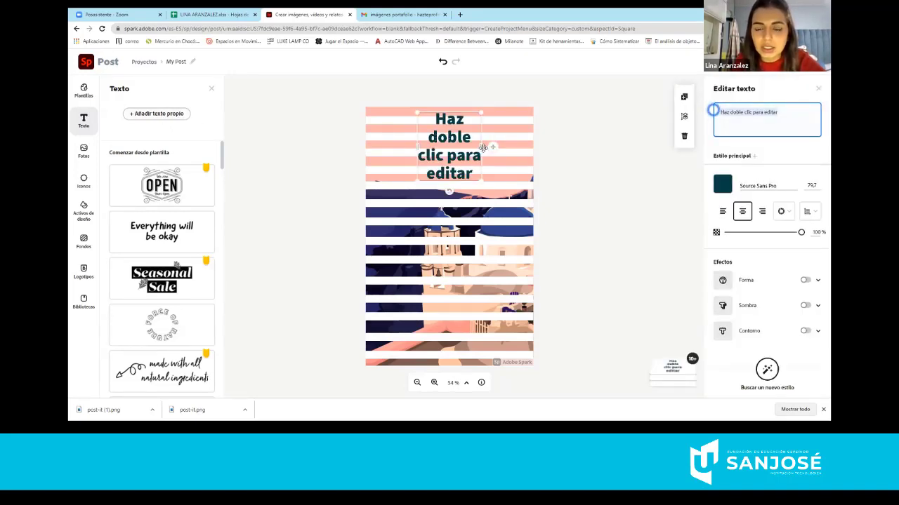
left_click_drag(481, 147, 629, 135)
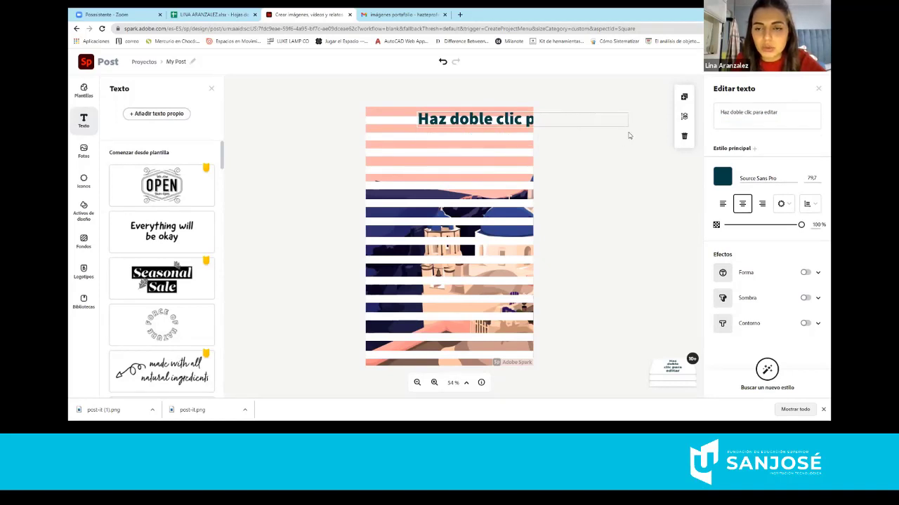
left_click_drag(513, 120, 458, 120)
double_click(458, 120)
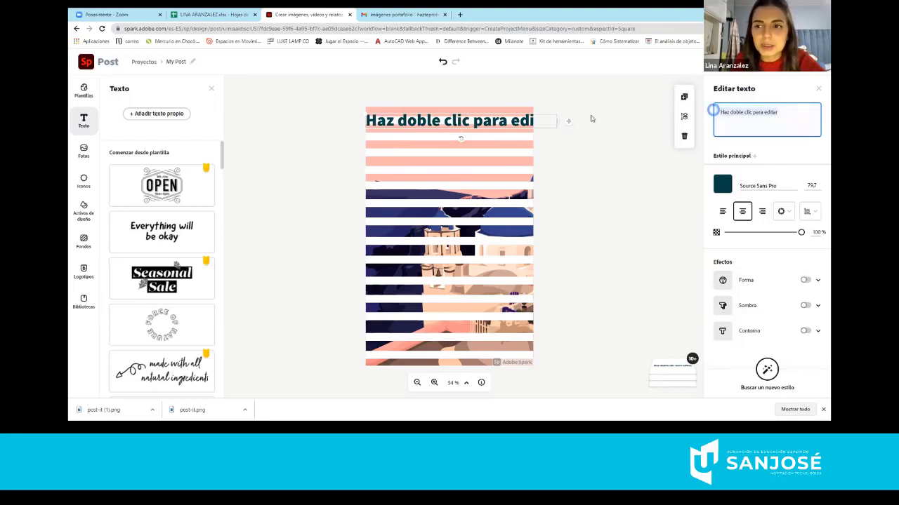
type("cap 1")
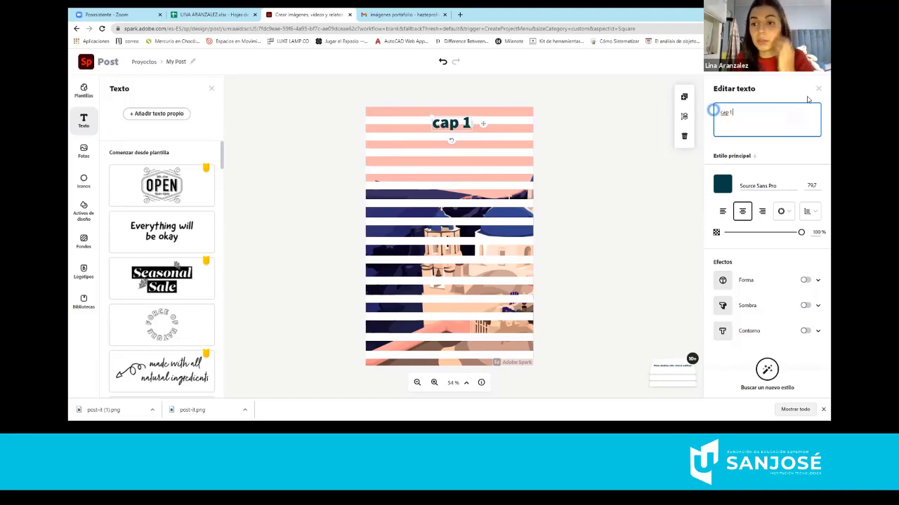
Step: Try light blue, teal and sampled blue for the "cap 1" text, ending with the pink sampled from the upper stripes
left_click(723, 184)
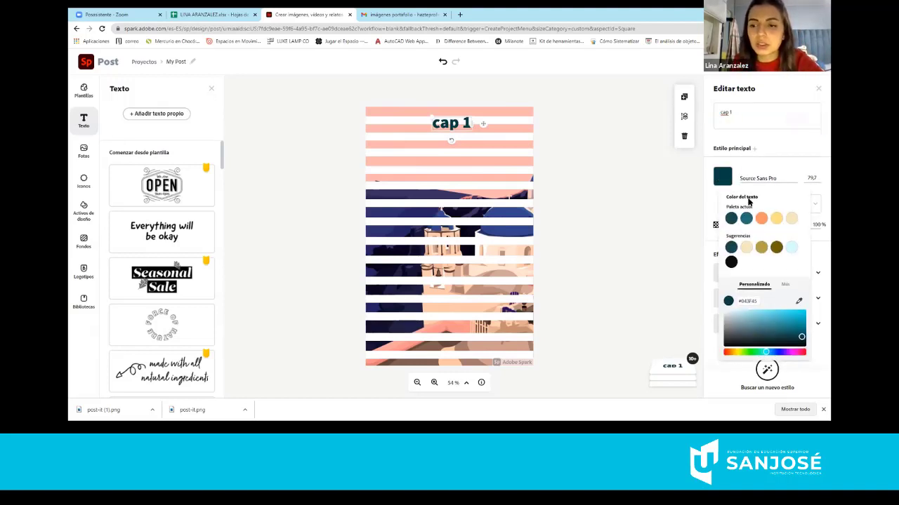
left_click(791, 247)
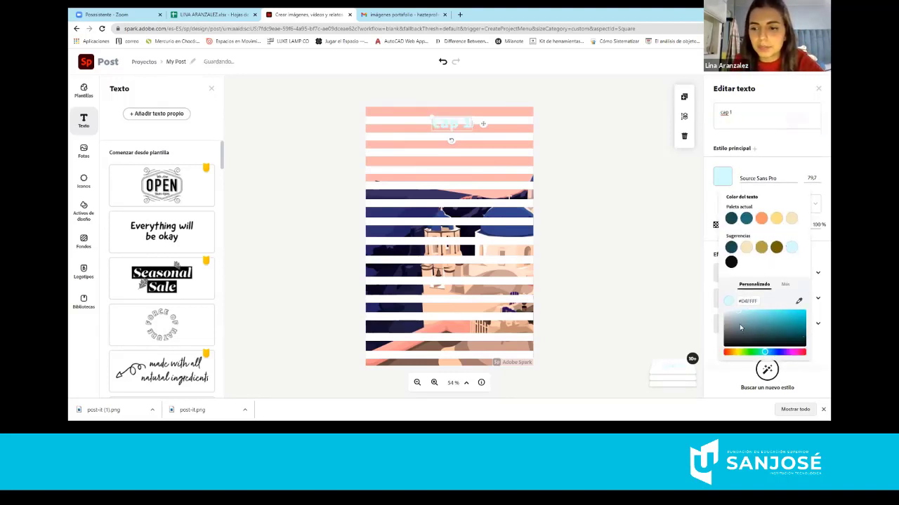
left_click(803, 326)
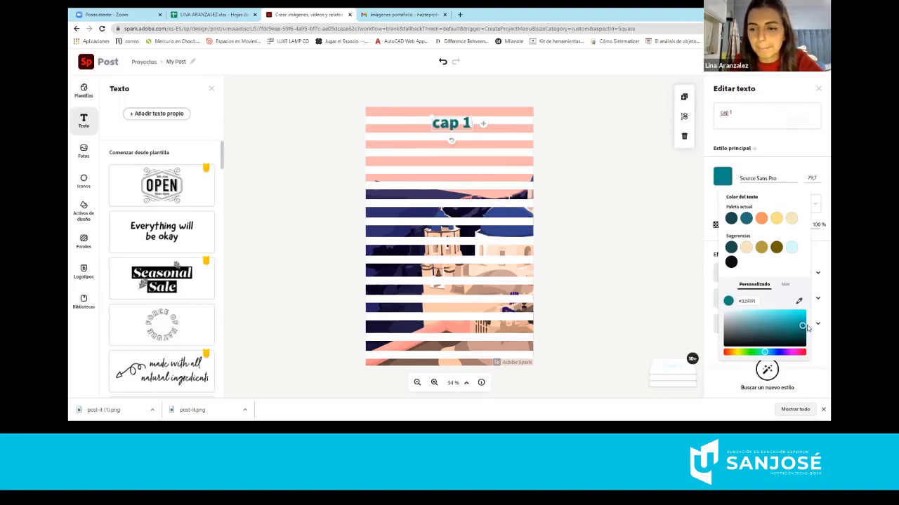
left_click_drag(807, 328, 807, 314)
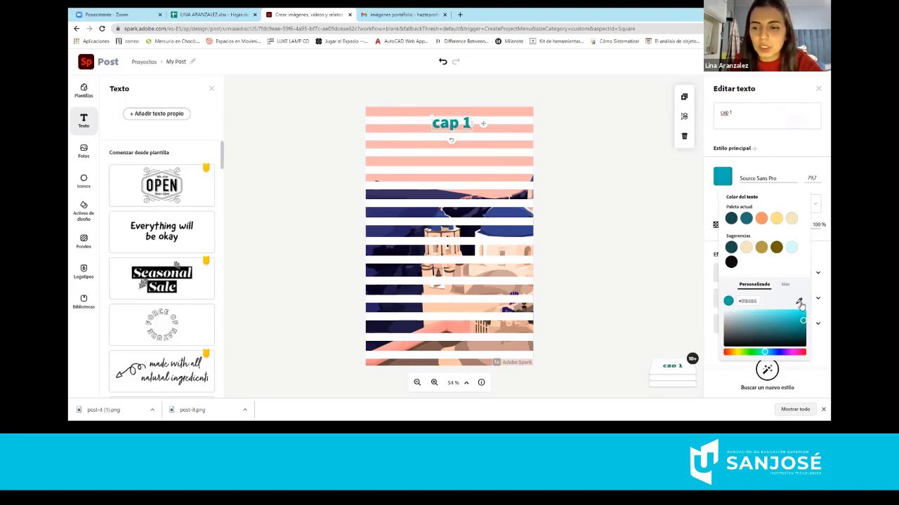
left_click(799, 302)
left_click(501, 232)
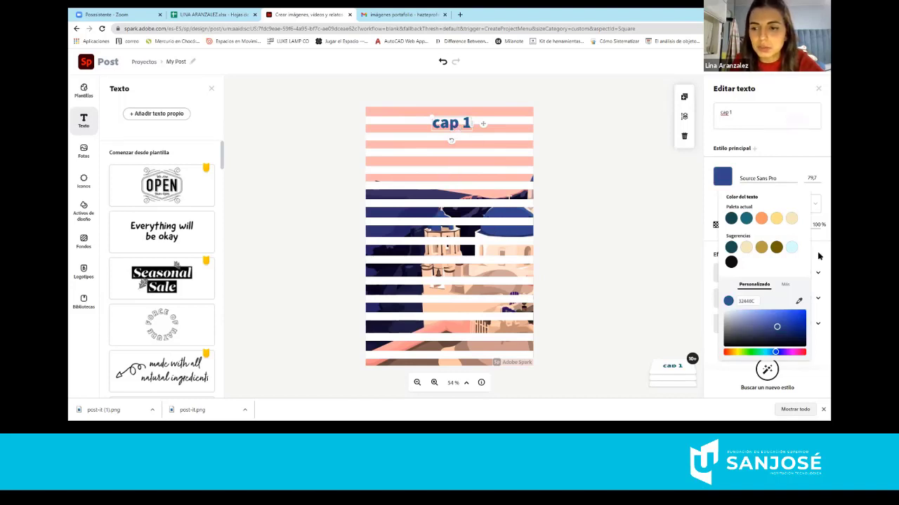
left_click(799, 301)
left_click(526, 111)
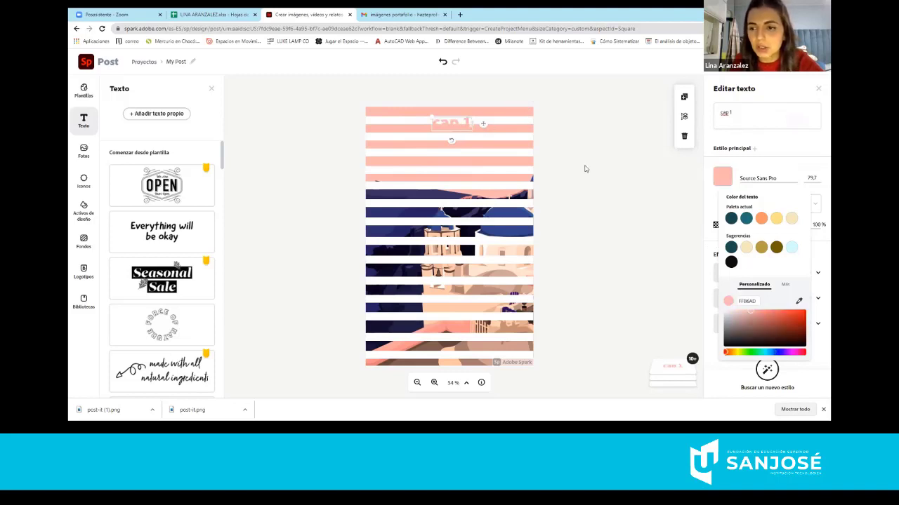
left_click(789, 169)
Step: Reduce the "cap 1" text size to 48 and move it to the left end of the first white stripe
left_click(818, 180)
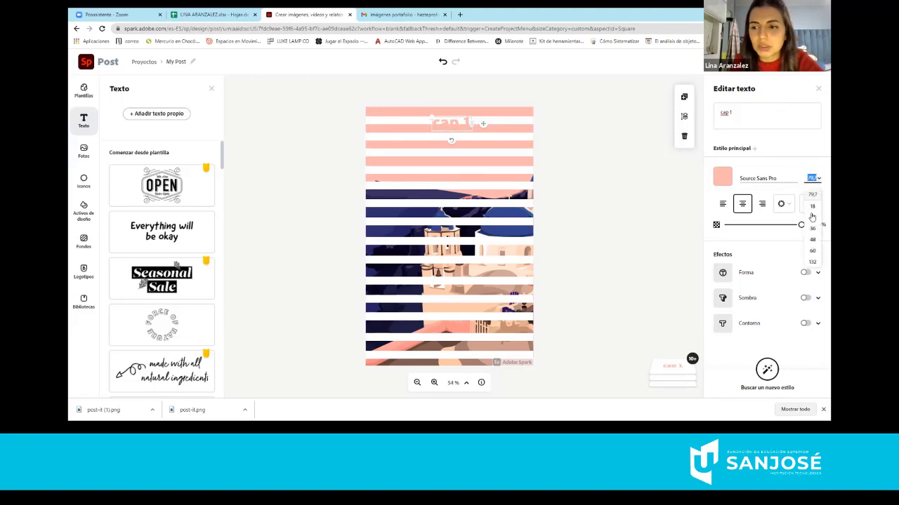
left_click(814, 258)
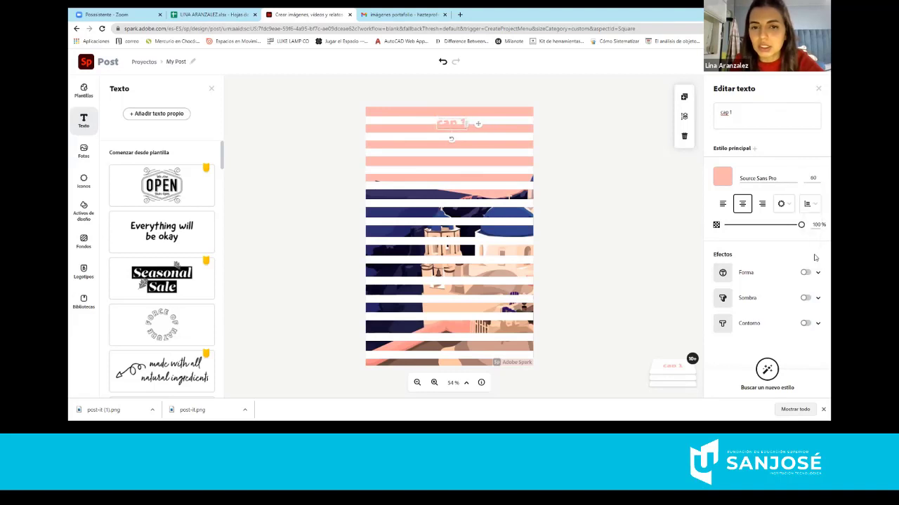
left_click(818, 180)
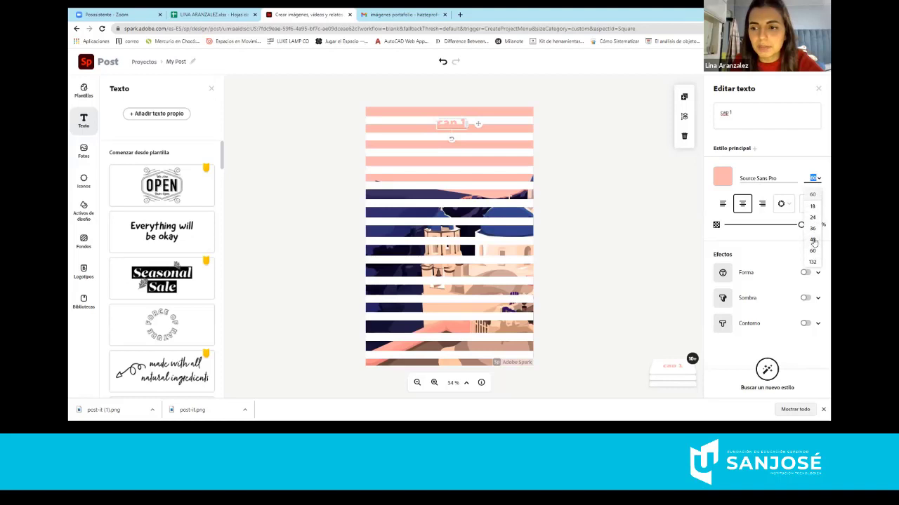
left_click(814, 241)
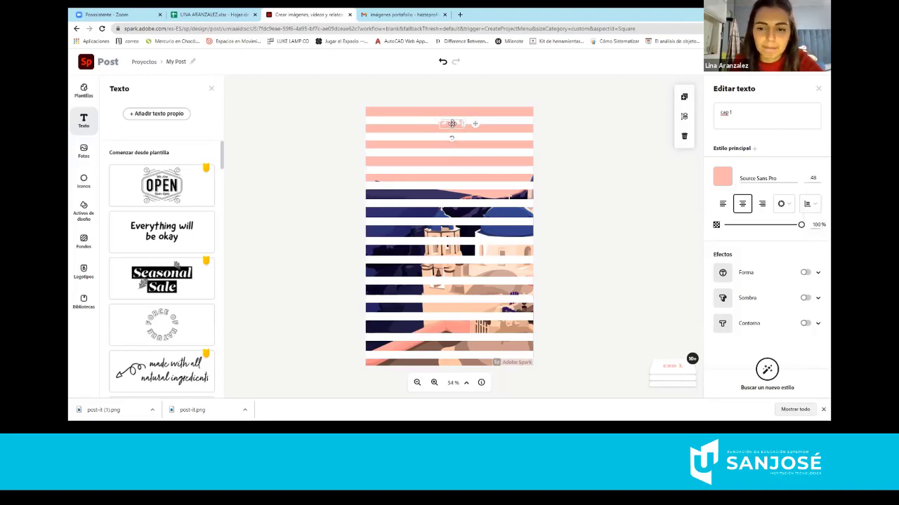
left_click_drag(451, 124, 386, 124)
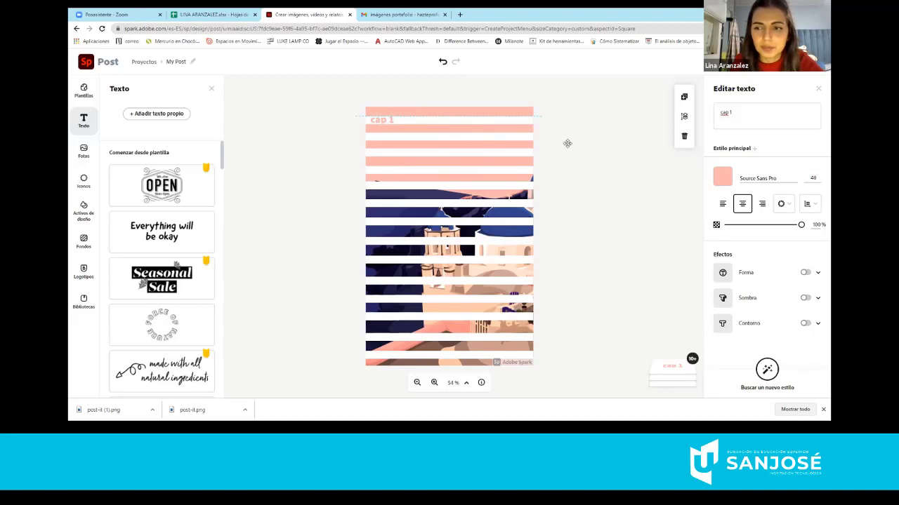
Step: Try the Wanderlust Shine and Amatic fonts on the "cap 1" label and settle on Bellfort Thin
left_click(794, 179)
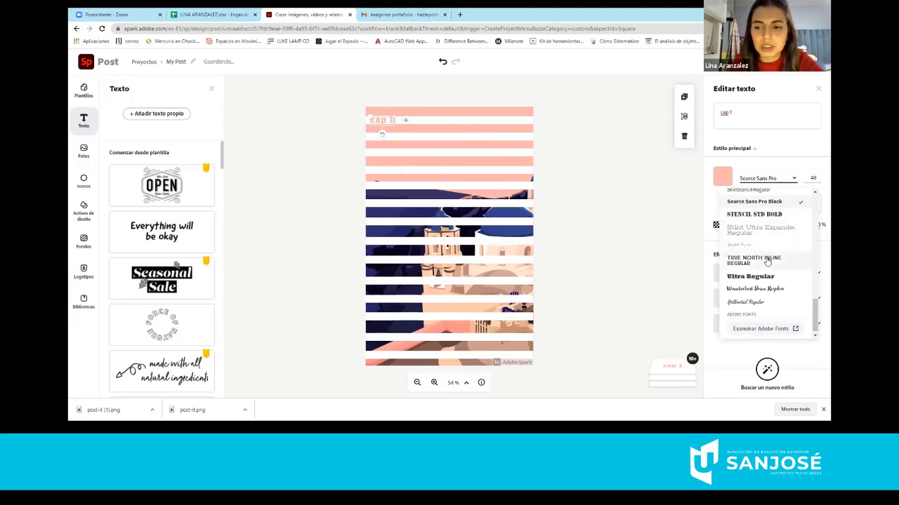
left_click(772, 293)
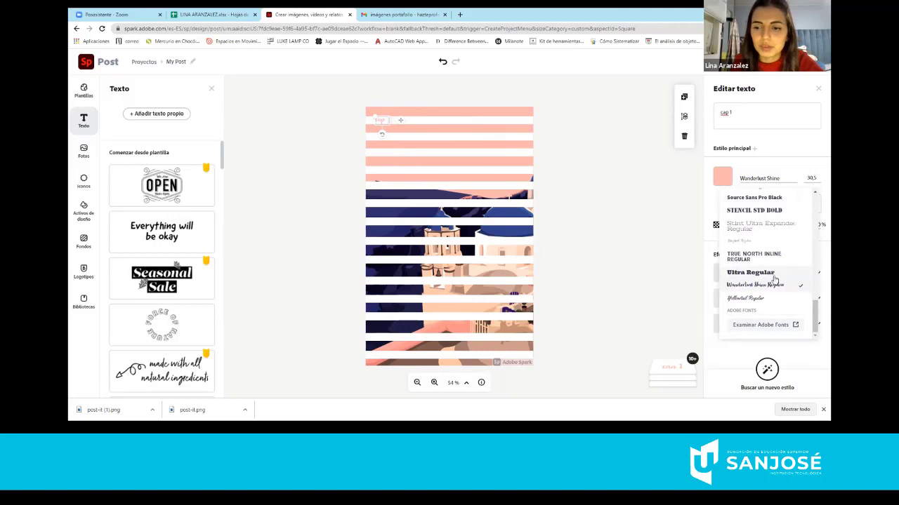
scroll(772, 309, "down", 1)
scroll(773, 267, "up", 10)
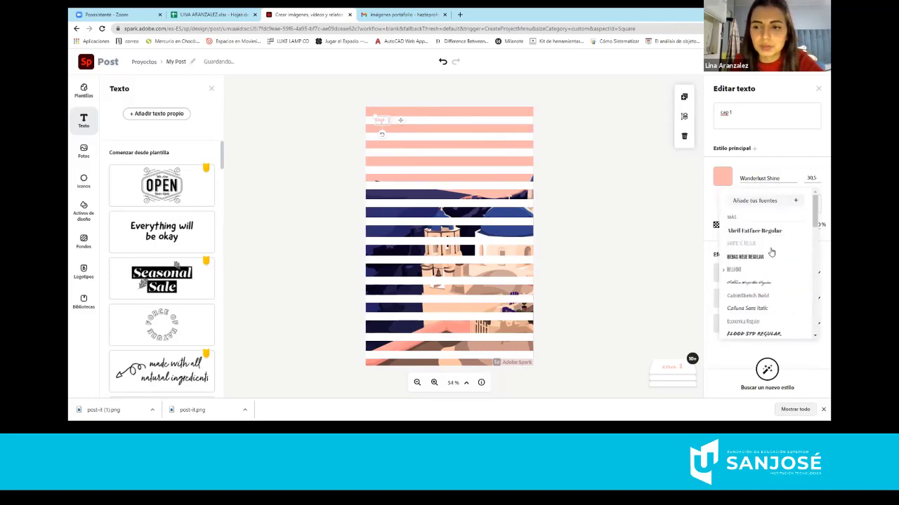
left_click(764, 244)
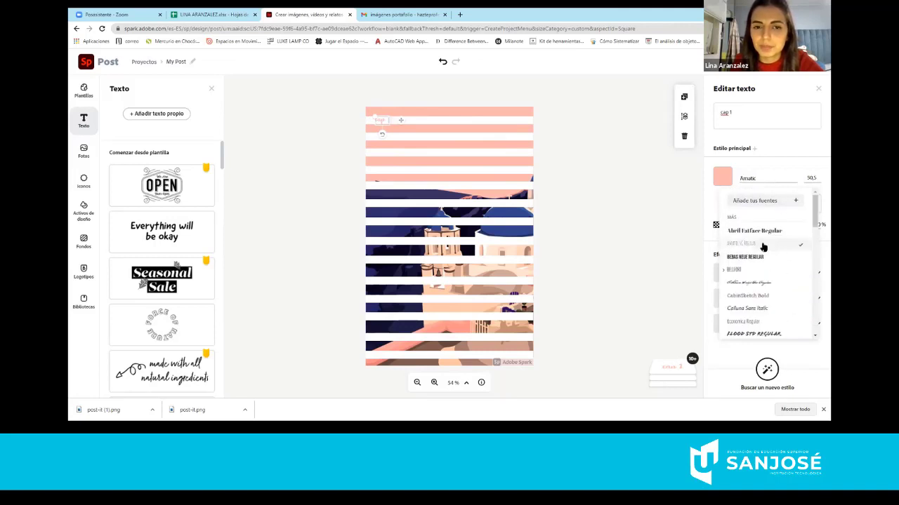
left_click(758, 269)
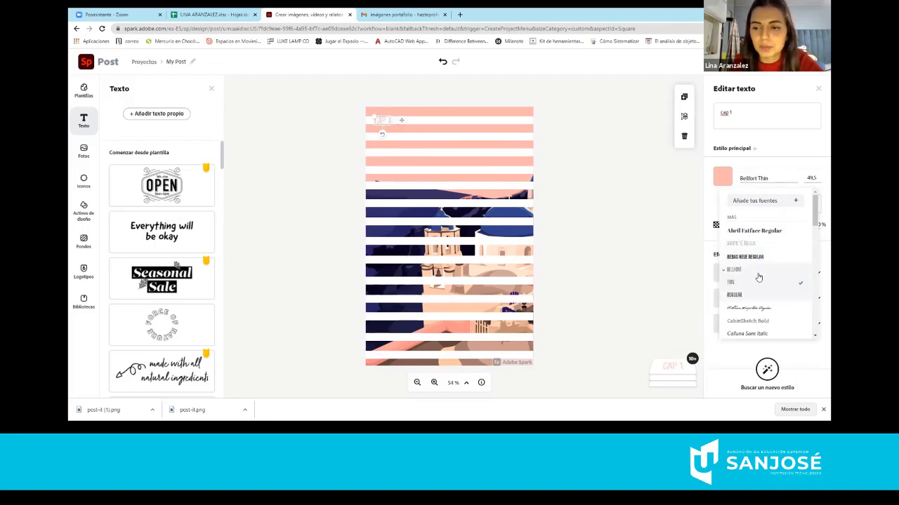
left_click(779, 165)
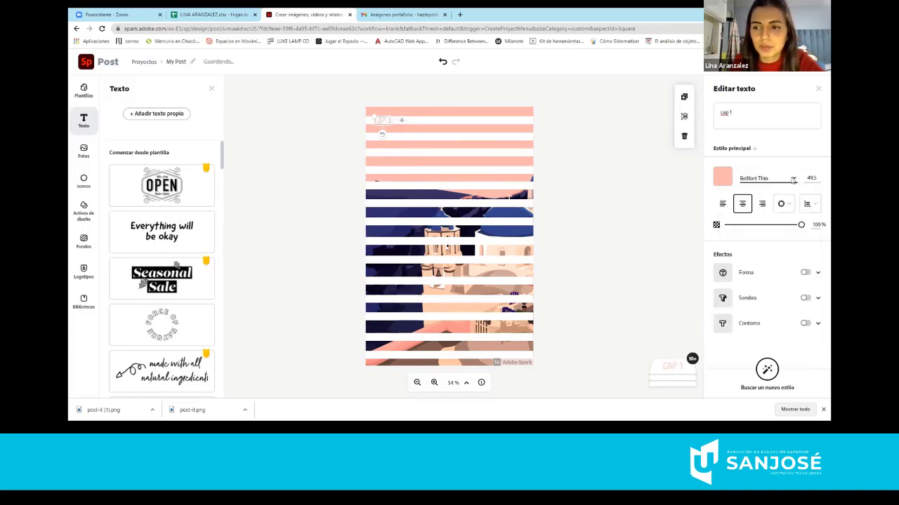
left_click(792, 180)
left_click(792, 180)
left_click(785, 204)
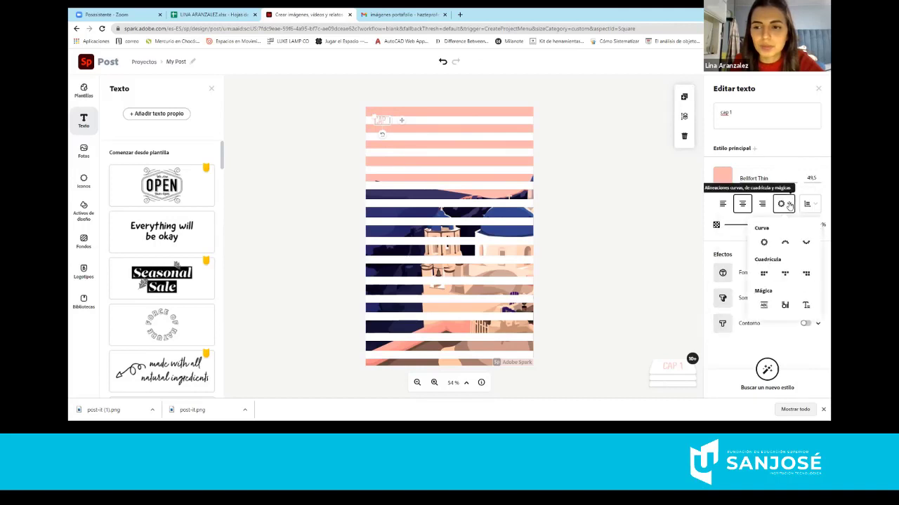
left_click(788, 204)
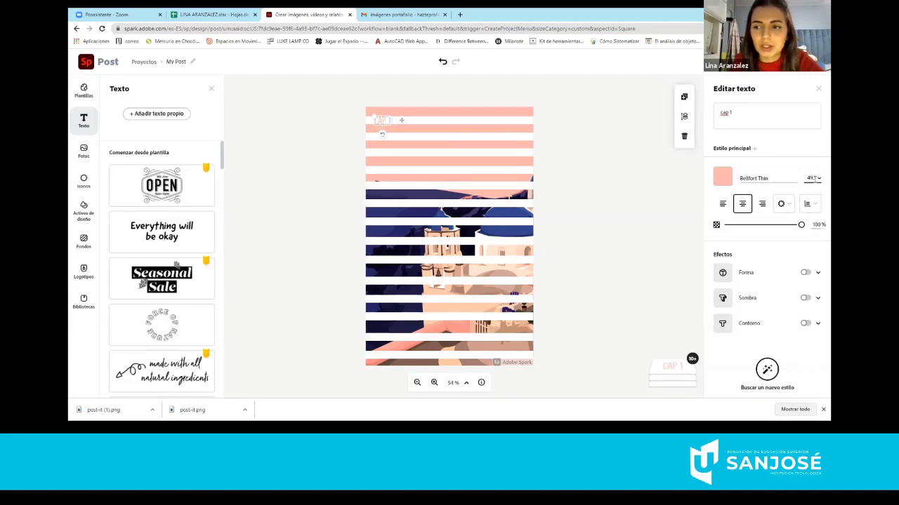
Step: Set the "cap 1" label's font size to 48 and deselect the label
left_click(816, 179)
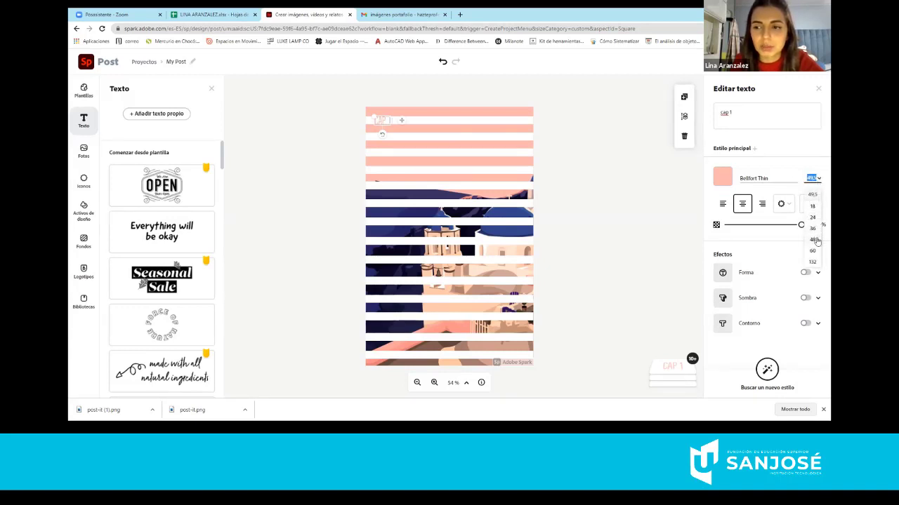
left_click(817, 242)
left_click(815, 179)
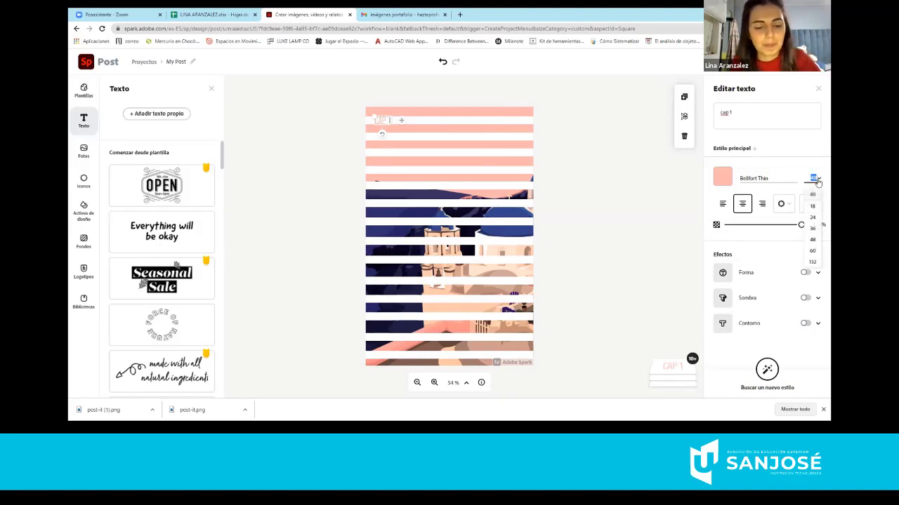
type("5")
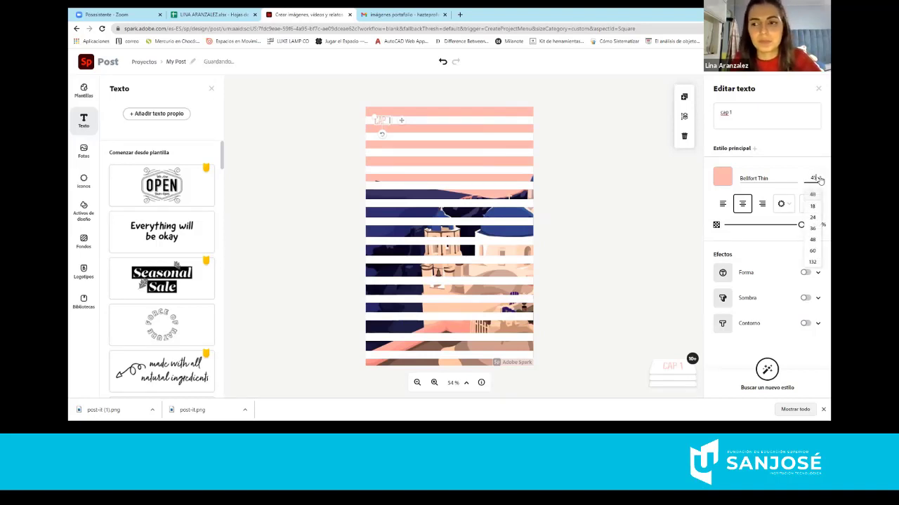
key("Return")
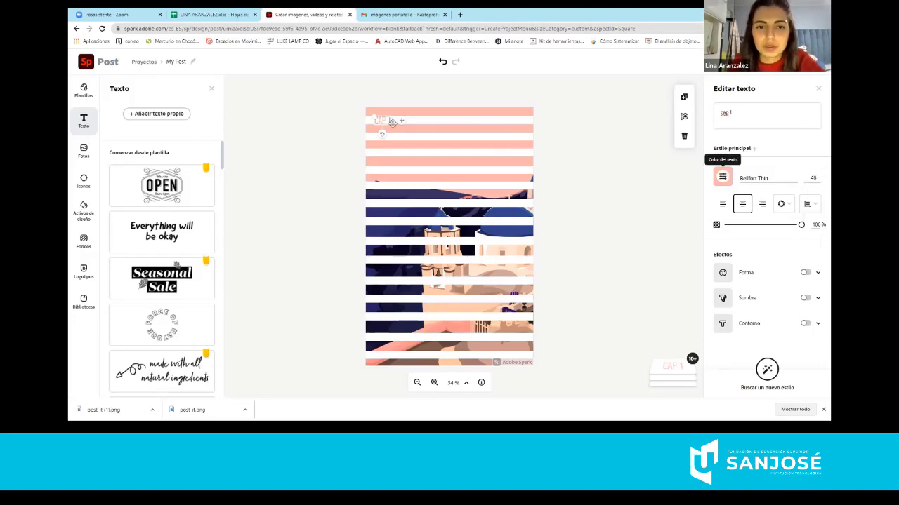
key("Escape")
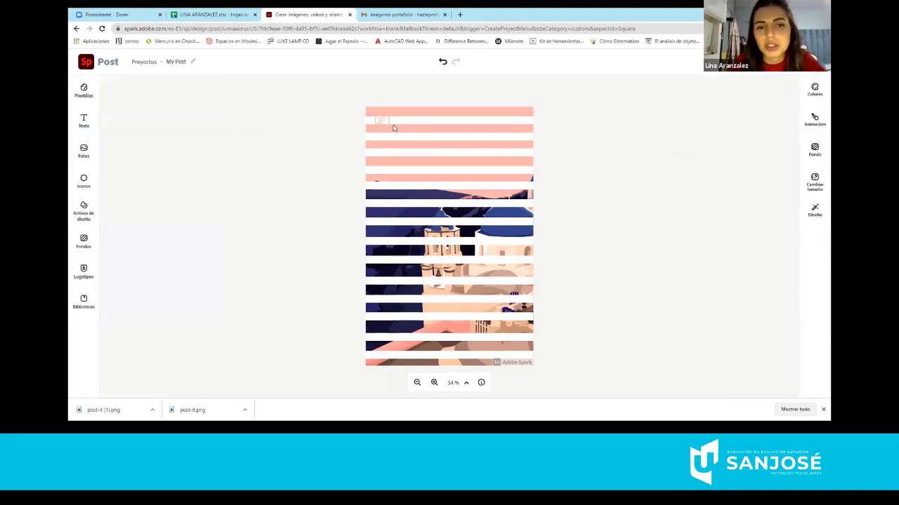
Step: Change the "cap 1" label's text color to the suggested black
left_click(381, 122)
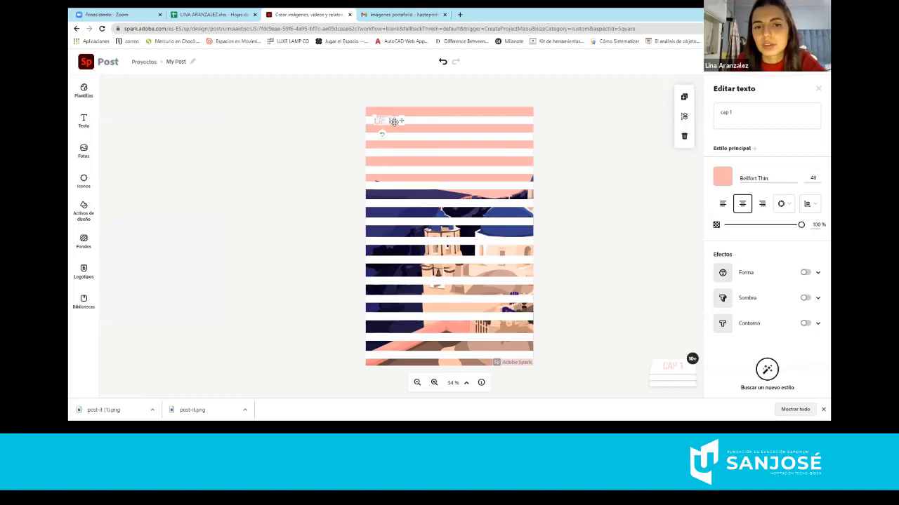
left_click(722, 177)
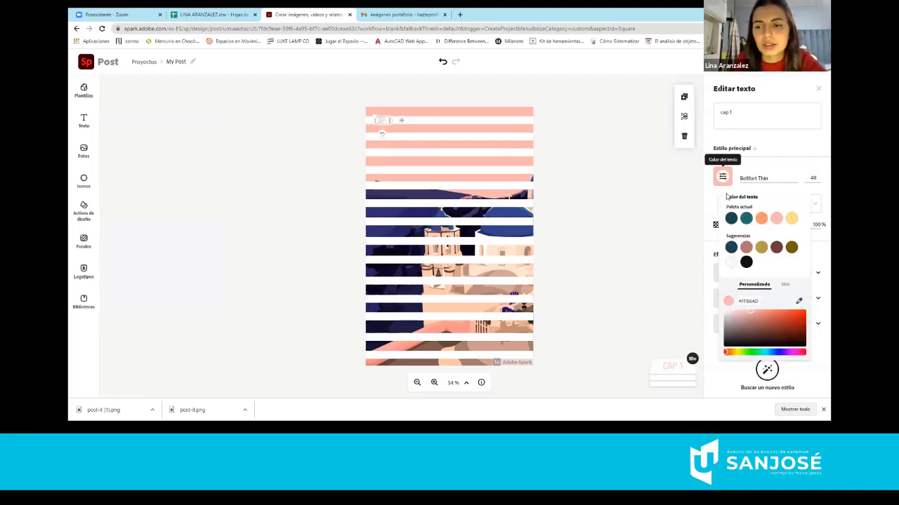
left_click(745, 262)
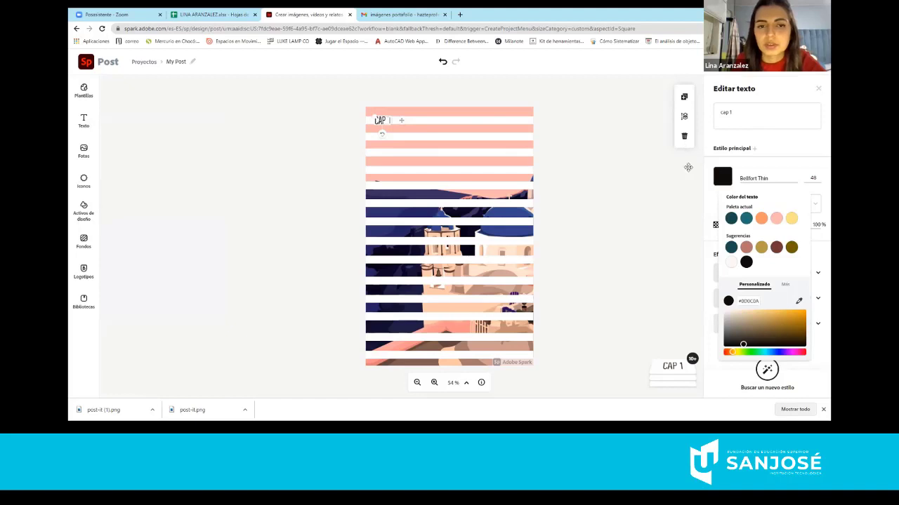
Step: Try the "cap 1" label on the second white stripe and undo the move
left_click(390, 121)
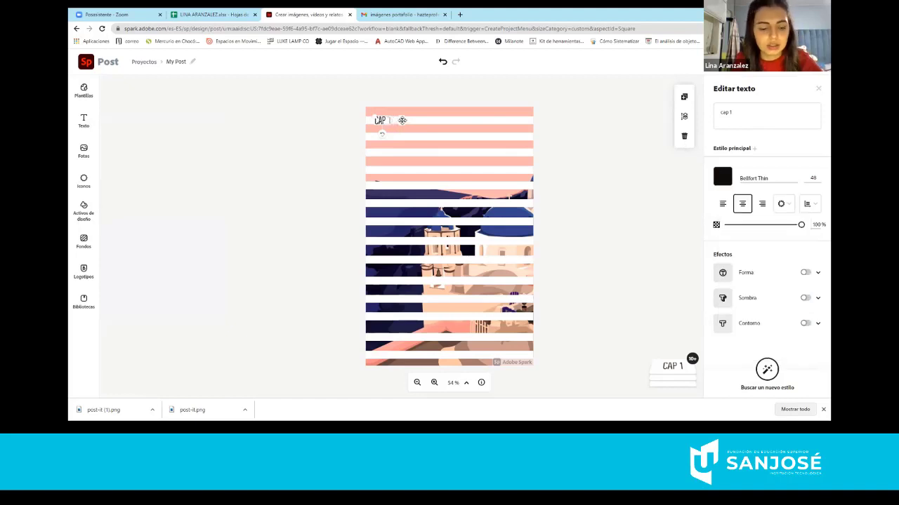
left_click_drag(403, 120, 402, 137)
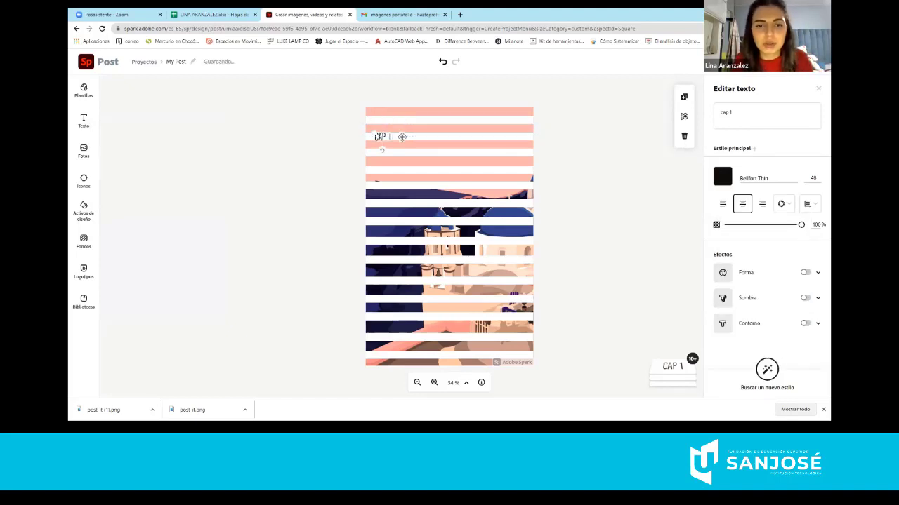
key("ctrl+z")
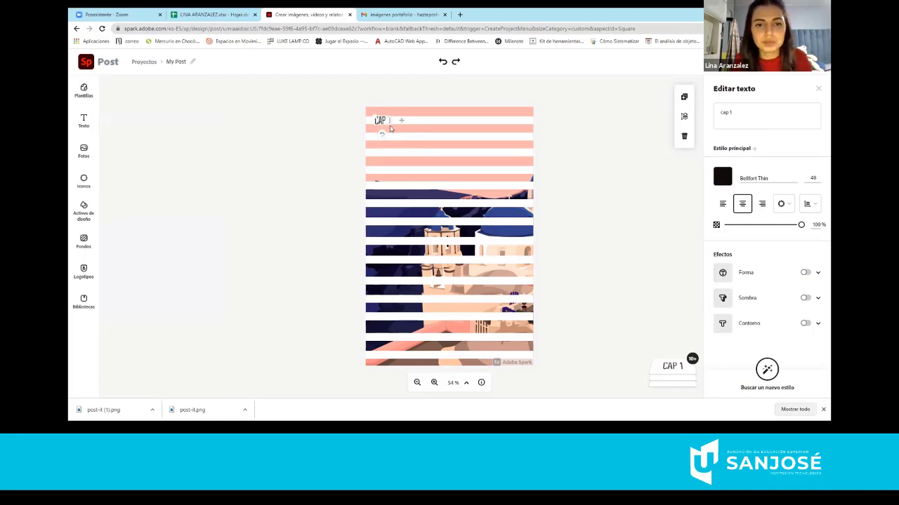
Step: Duplicate the "cap 1" label onto the second white stripe and change the copy's text to "cap 2"
key("ctrl+d")
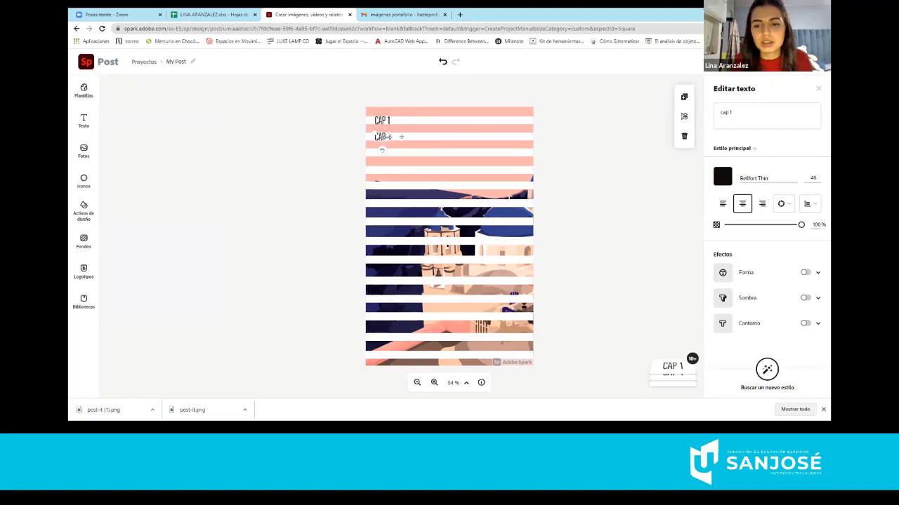
left_click(407, 136)
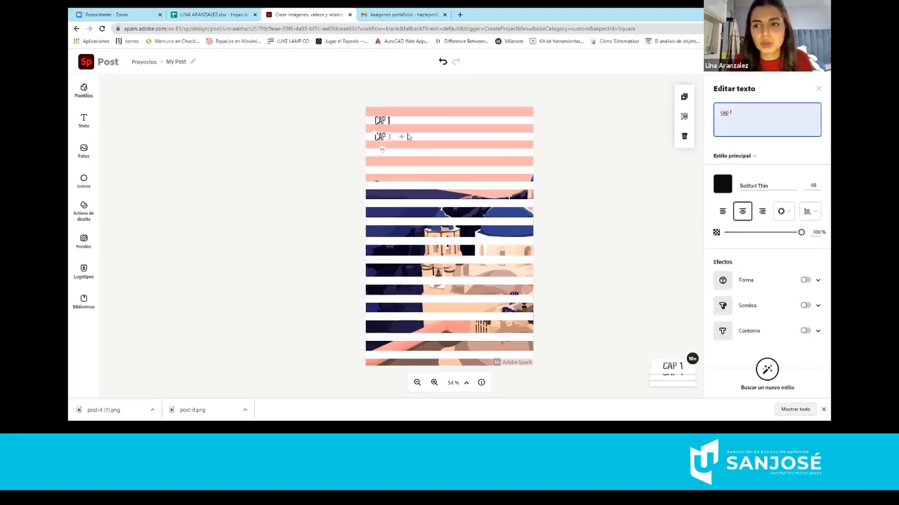
left_click(740, 111)
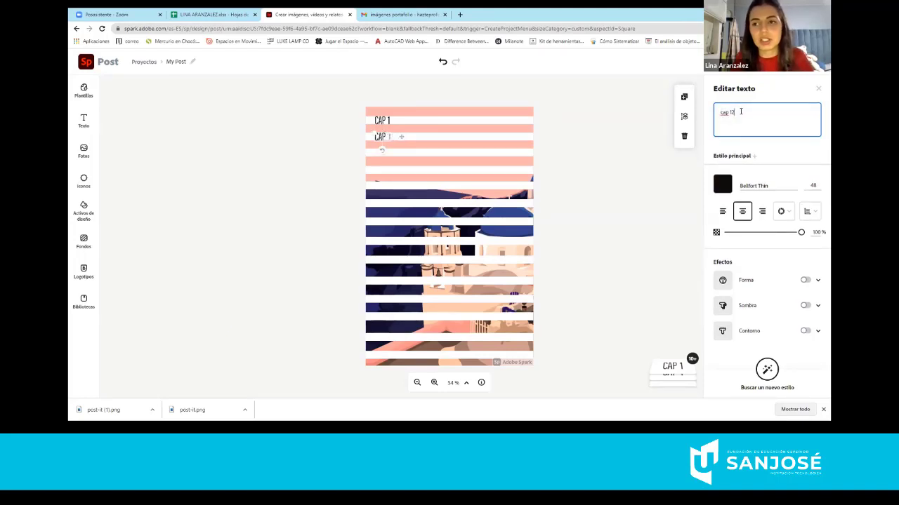
key("BackSpace")
type("2")
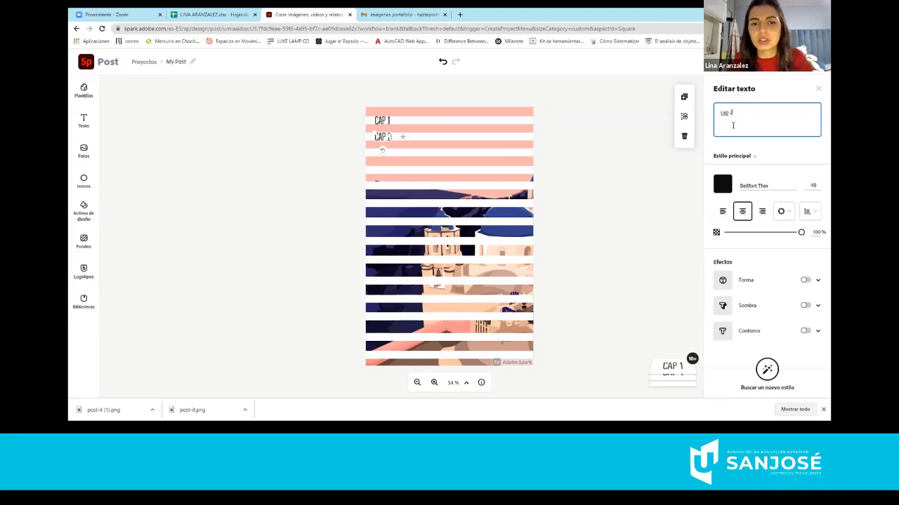
Step: Place a copy of the "cap 1" label at the right end of the first white stripe and change its text to "pg 12"
left_click(381, 121)
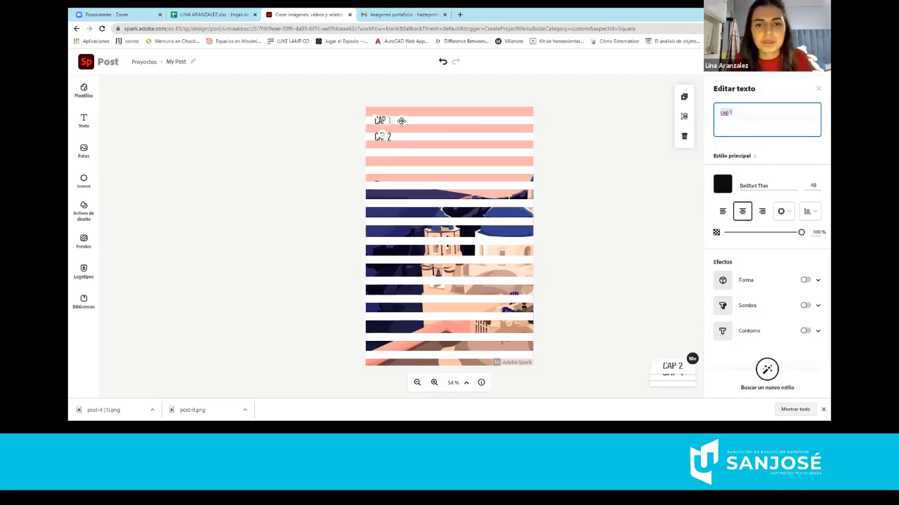
left_click(400, 120)
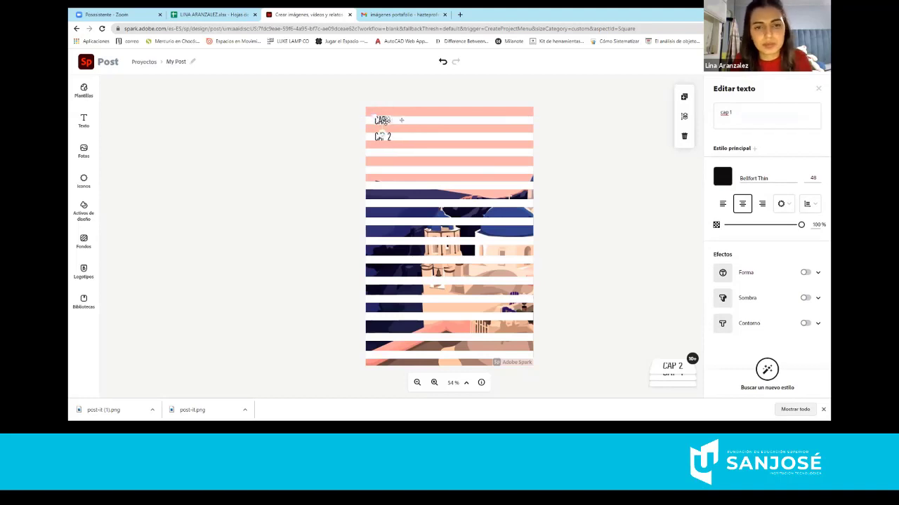
left_click_drag(401, 120, 514, 136)
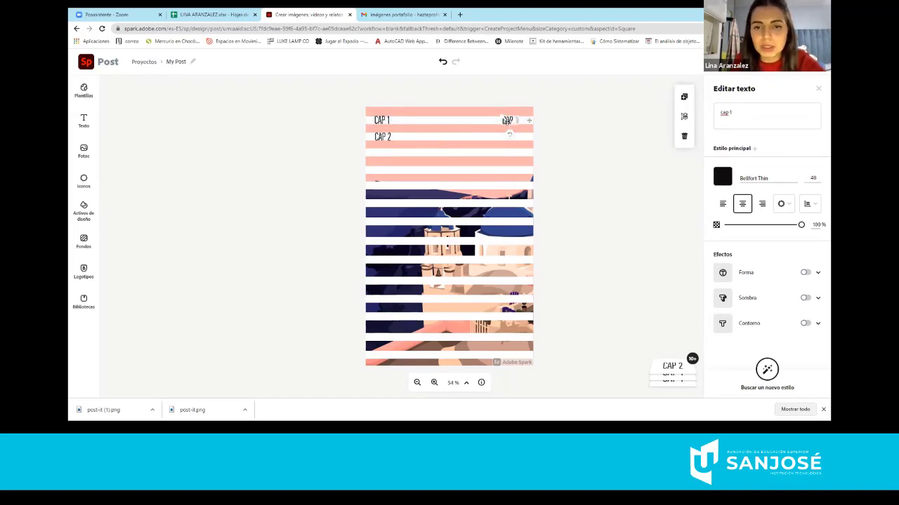
left_click(506, 120)
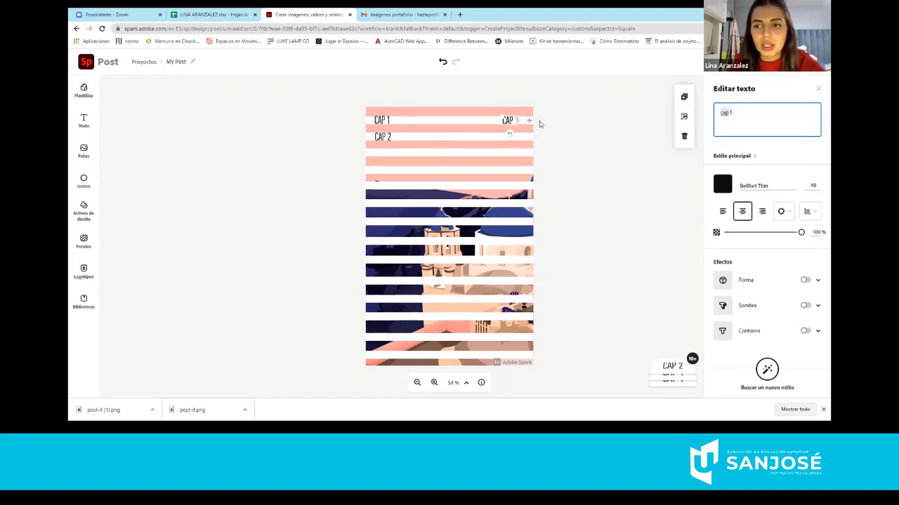
type("pg")
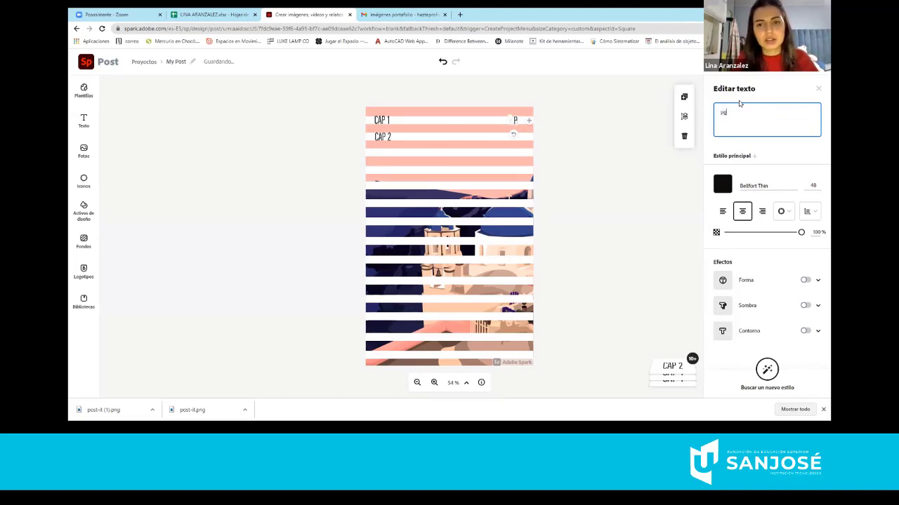
key("BackSpace")
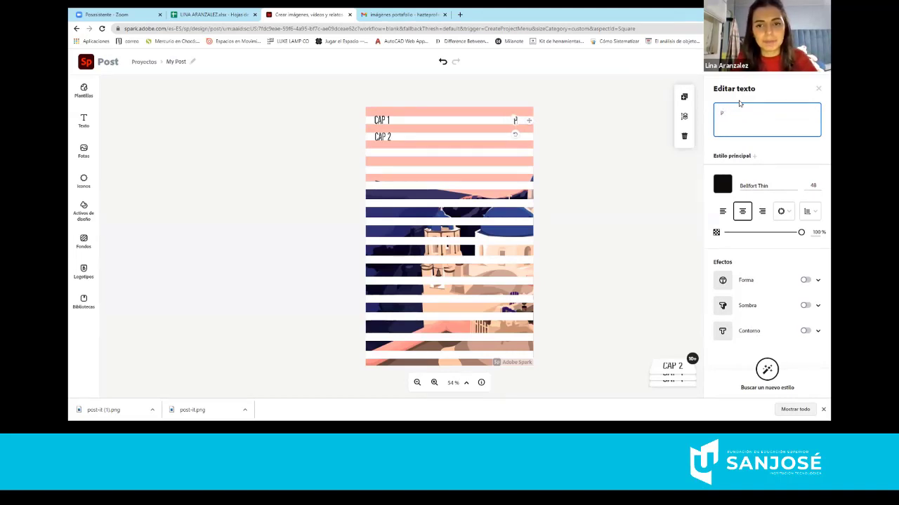
type("g")
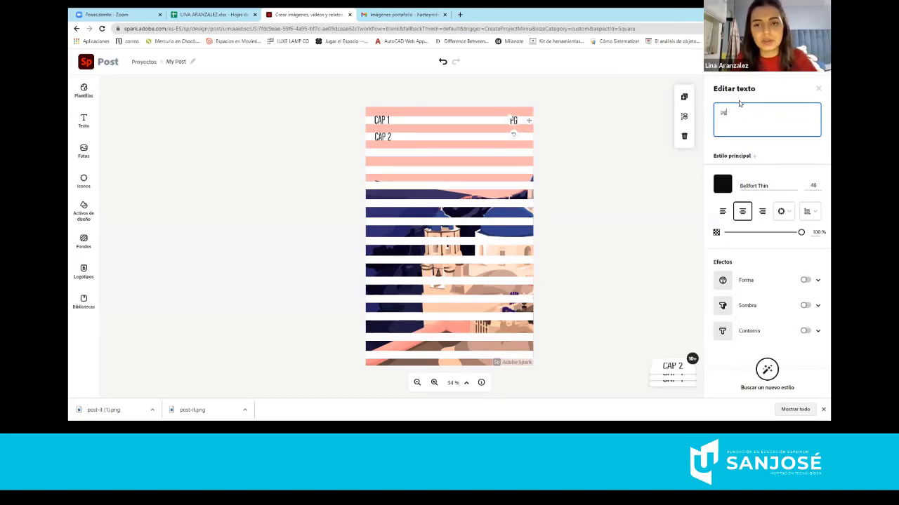
type(" 12")
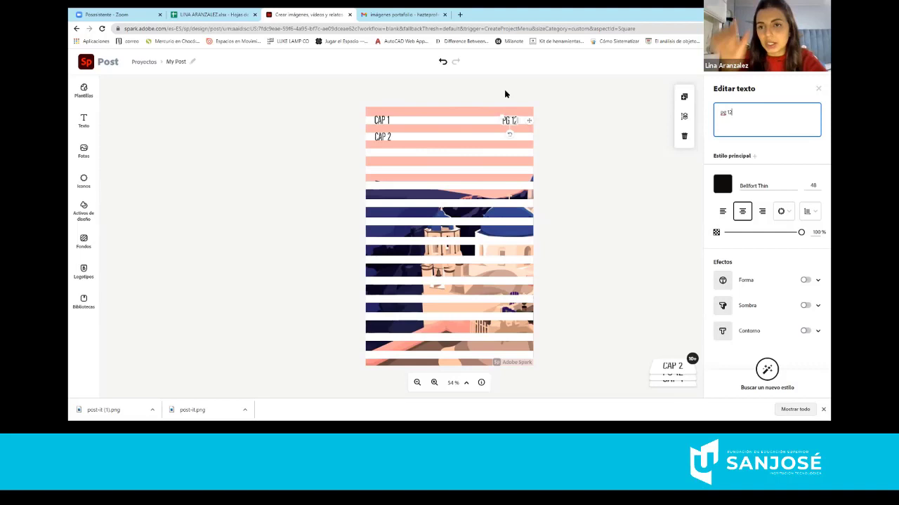
Step: Change the "pg 12" label's font to Myriad Arabic Bold and deselect the label
left_click(794, 186)
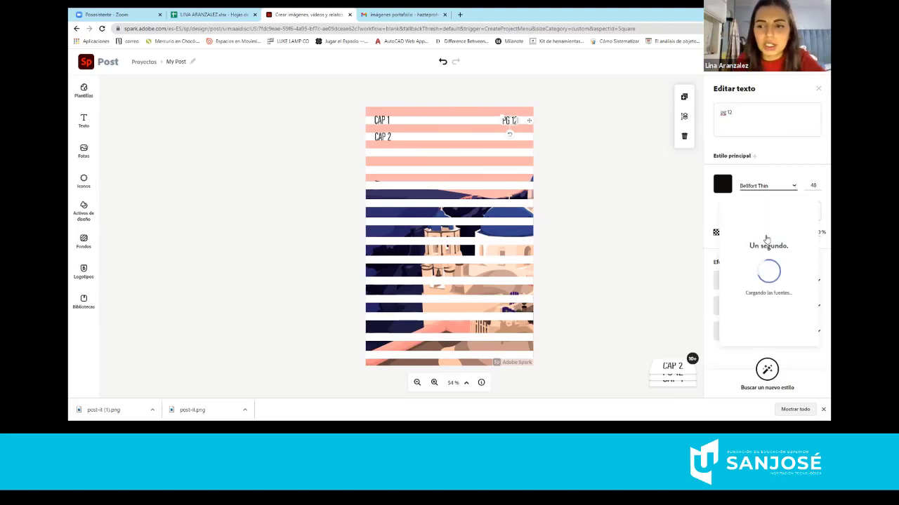
scroll(762, 272, "down", 10)
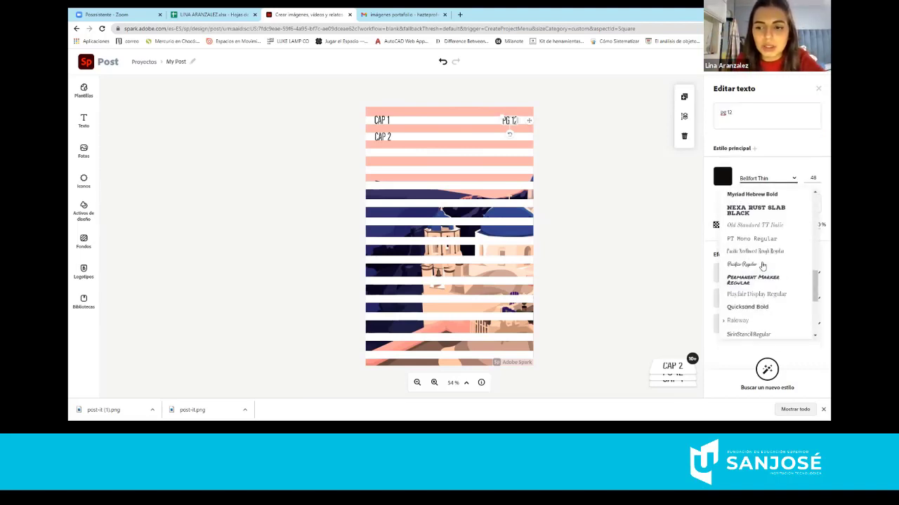
scroll(755, 267, "up", 3)
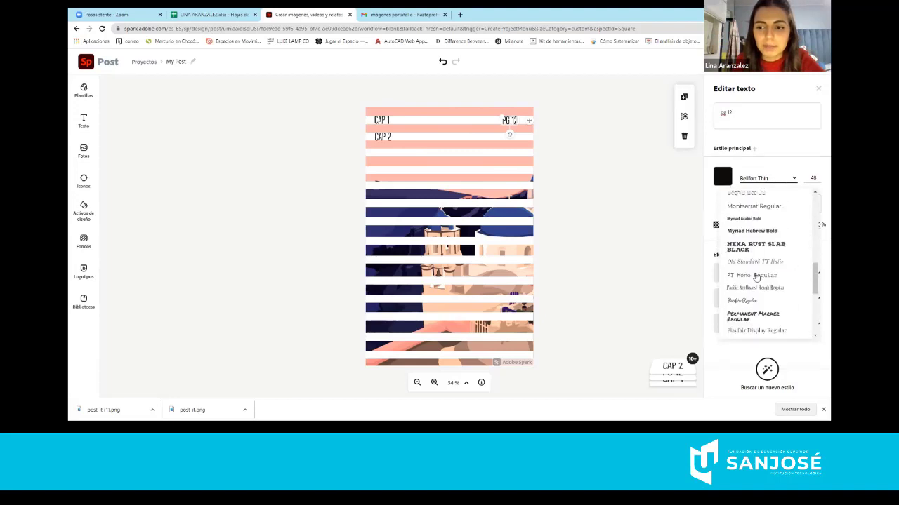
scroll(758, 291, "up", 3)
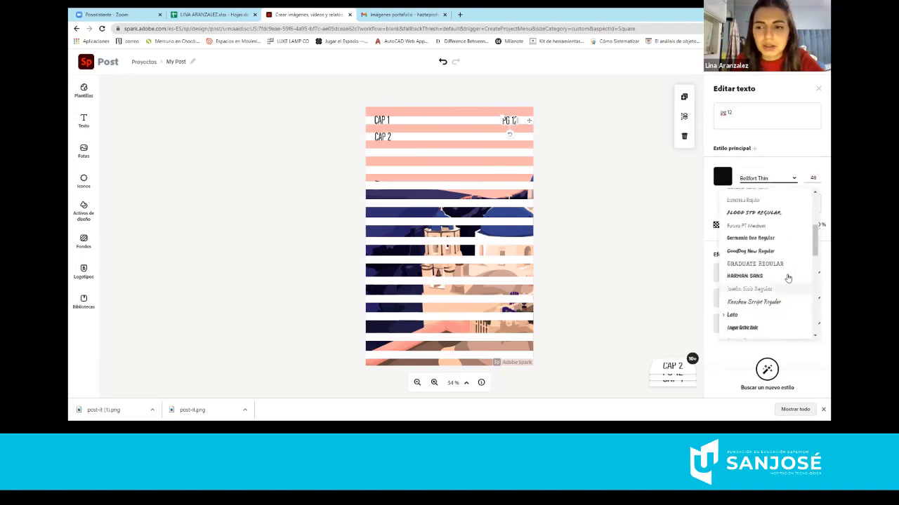
left_click_drag(813, 247, 816, 274)
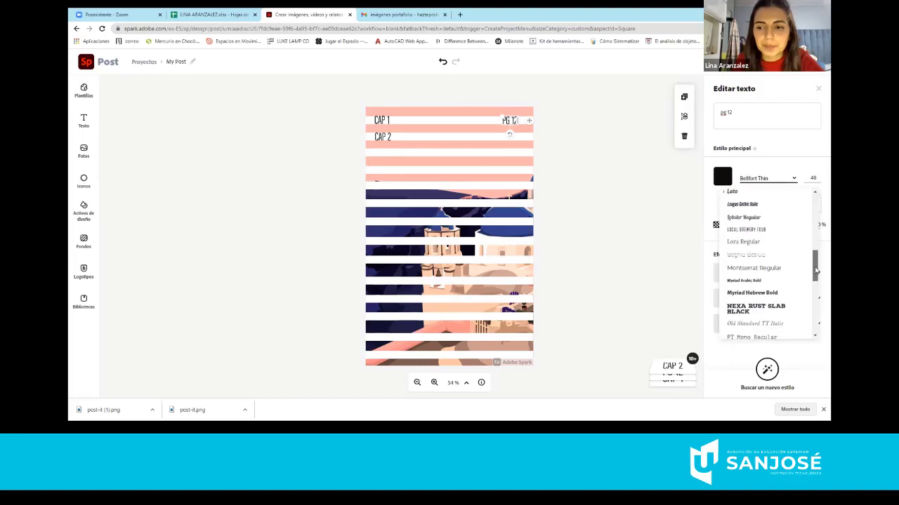
left_click(756, 279)
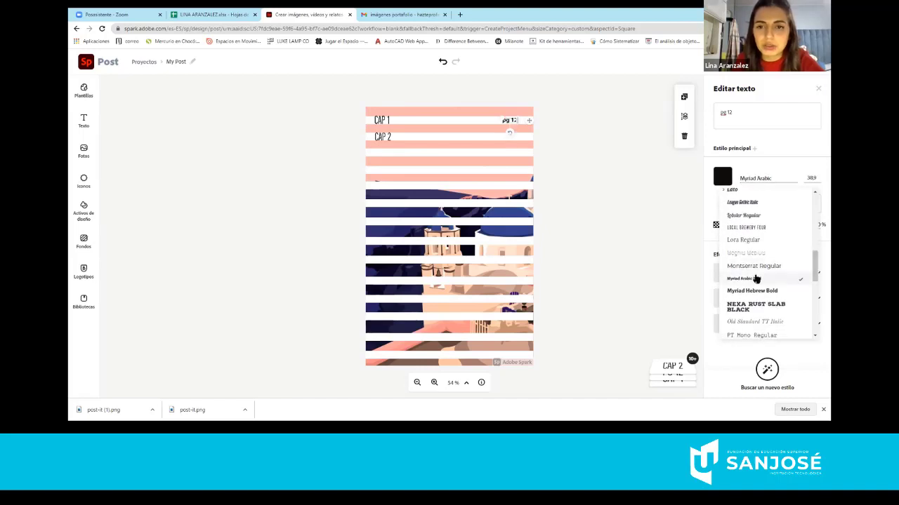
left_click(492, 92)
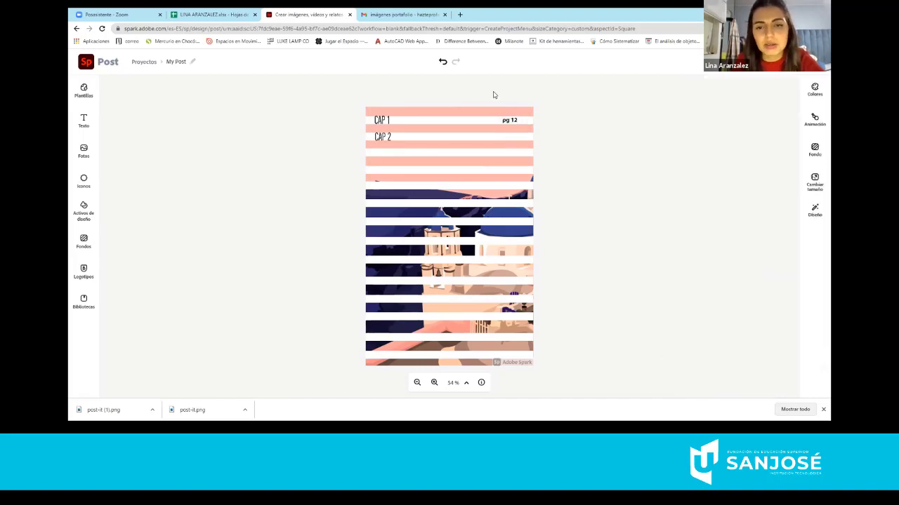
Step: Duplicate the "pg 12" label onto the right end of the second white stripe and change the copy's text to "pg 20"
left_click(512, 121)
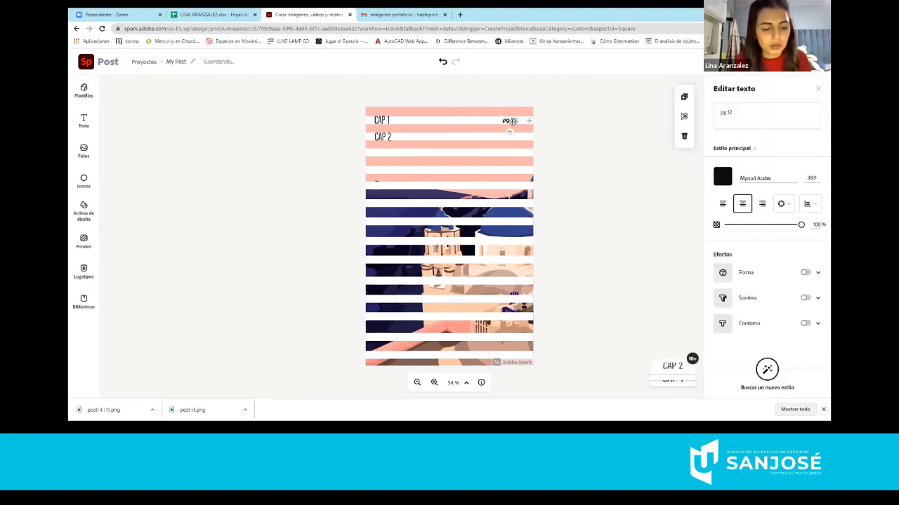
left_click_drag(512, 121, 513, 137)
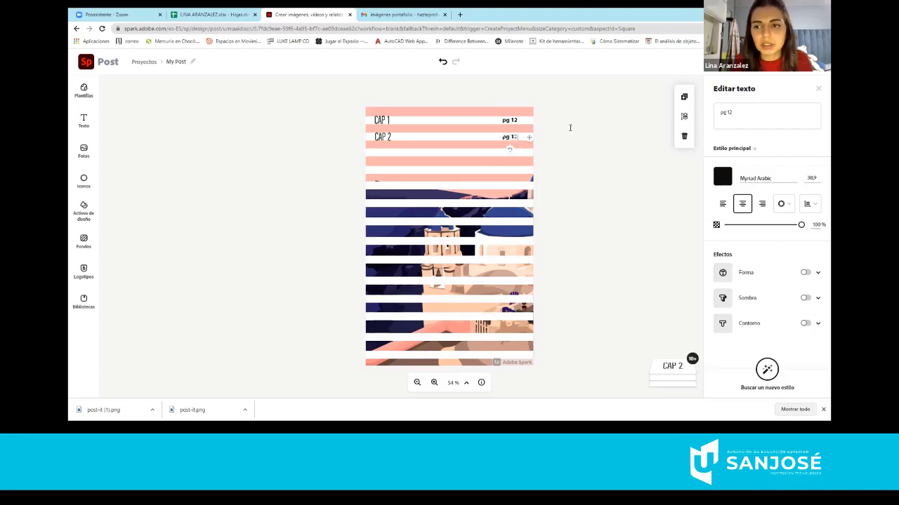
left_click(738, 113)
key("BackSpace")
key("BackSpace")
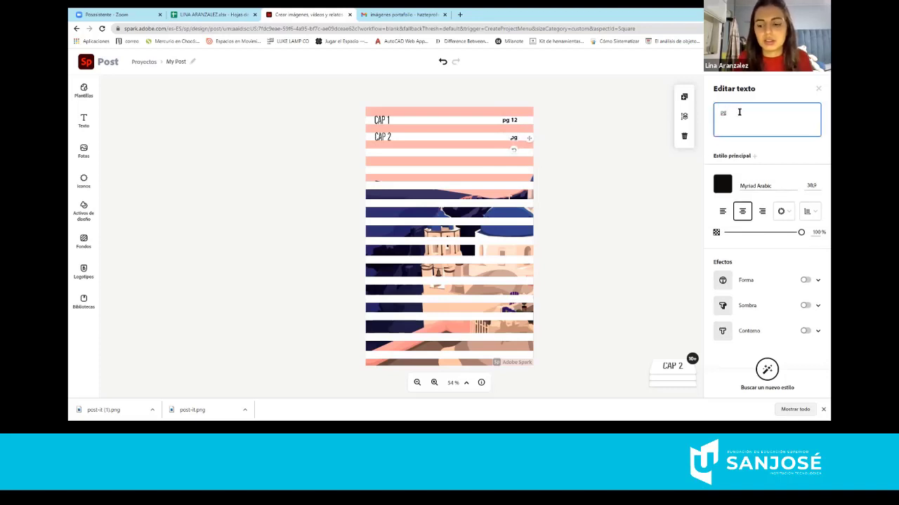
type("20")
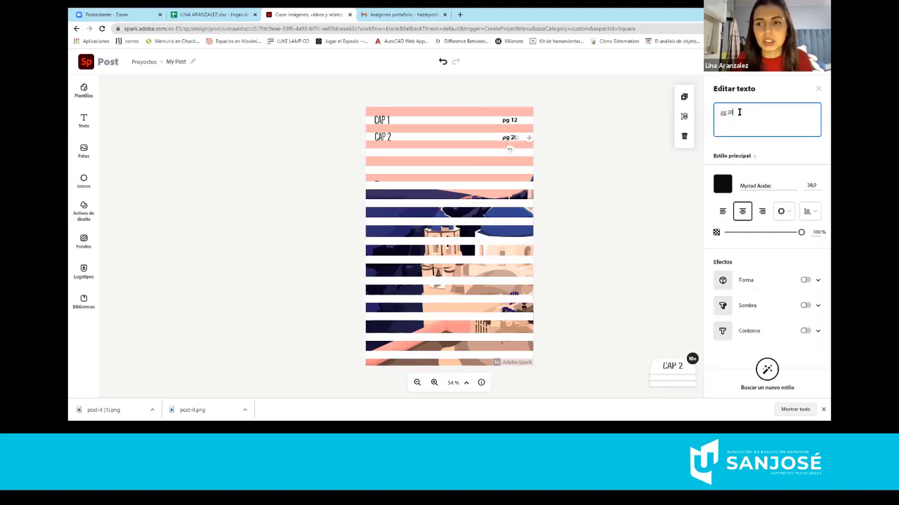
left_click(578, 162)
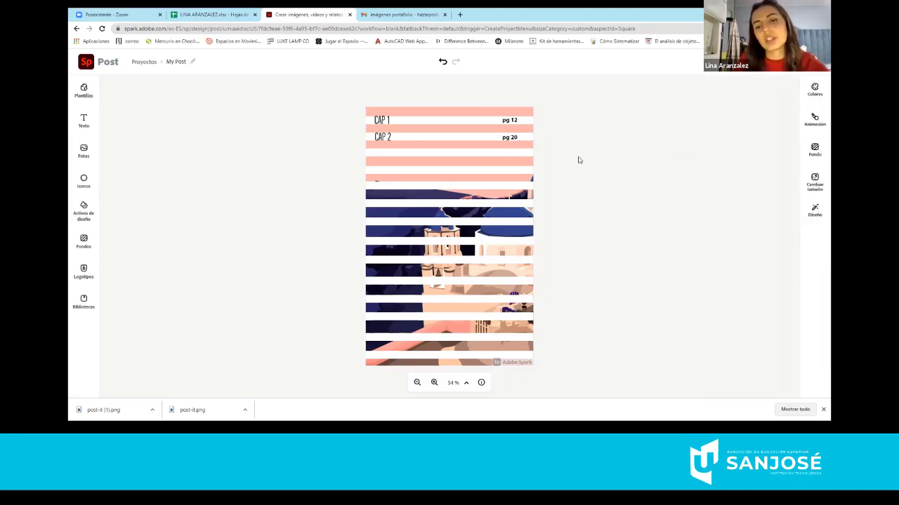
Step: Change the "cap 1" label's font to Kaushan Script Regular and deselect the label
left_click(385, 120)
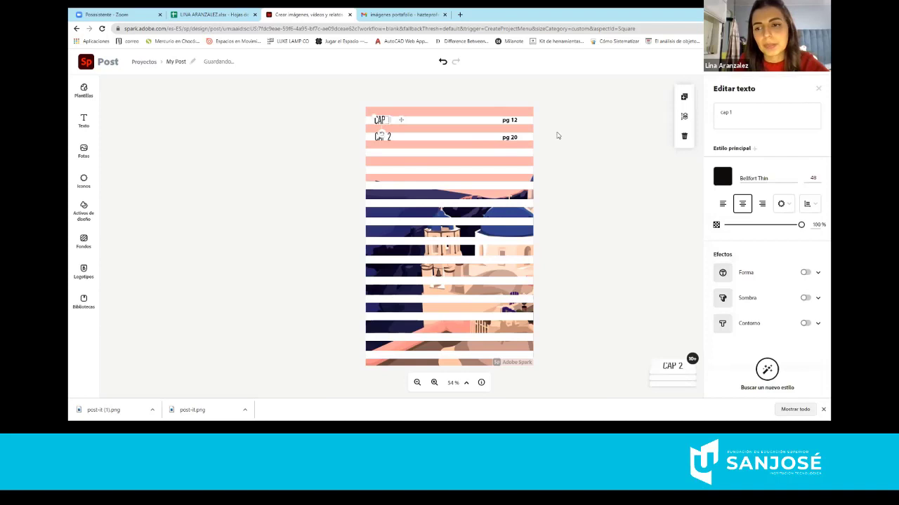
left_click(799, 182)
scroll(754, 272, "down", 3)
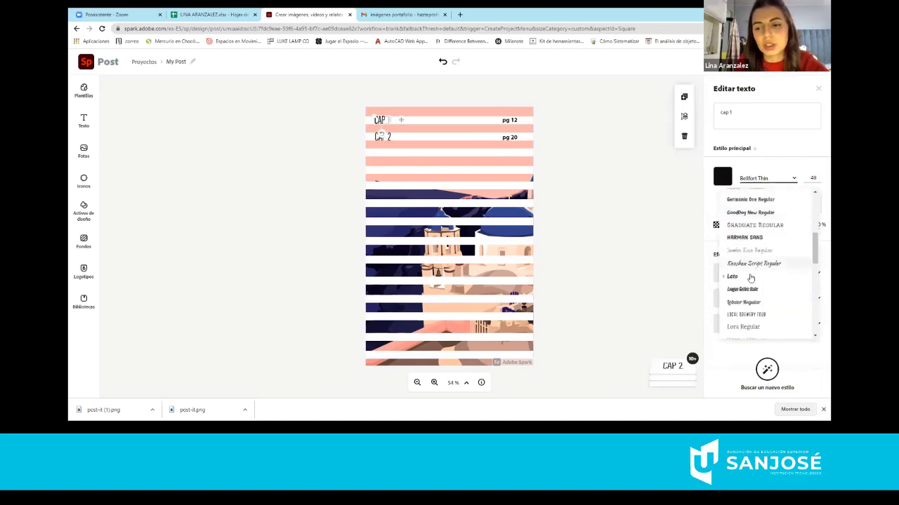
left_click(752, 265)
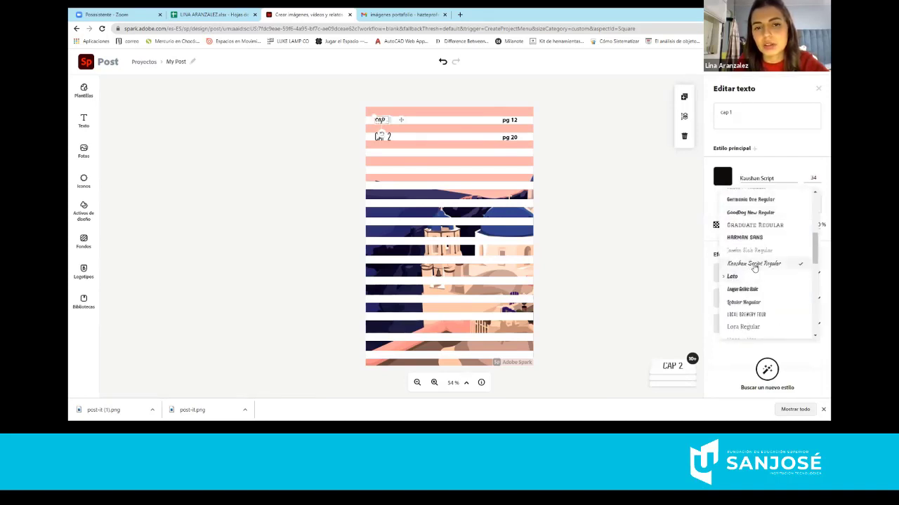
left_click(490, 98)
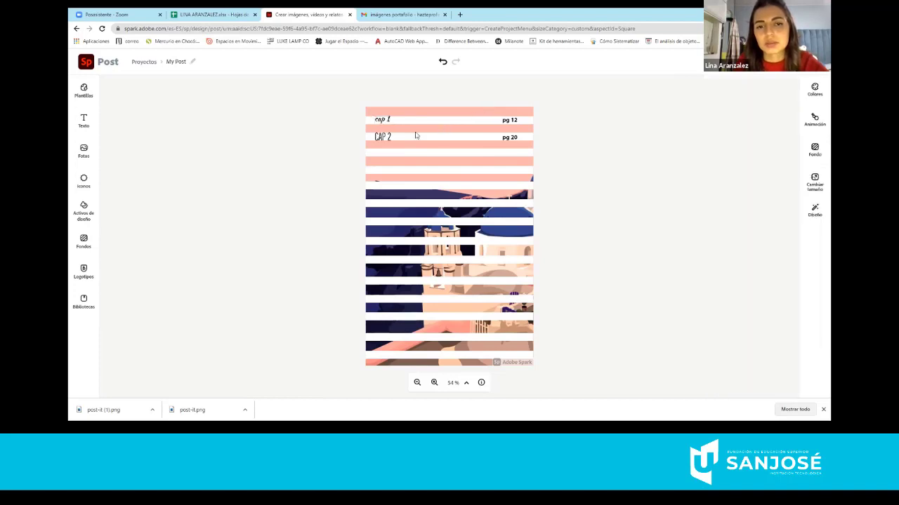
Step: Delete the "cap 2" label and put a copy of the restyled "cap 1" label in its place on the second white stripe
left_click(383, 139)
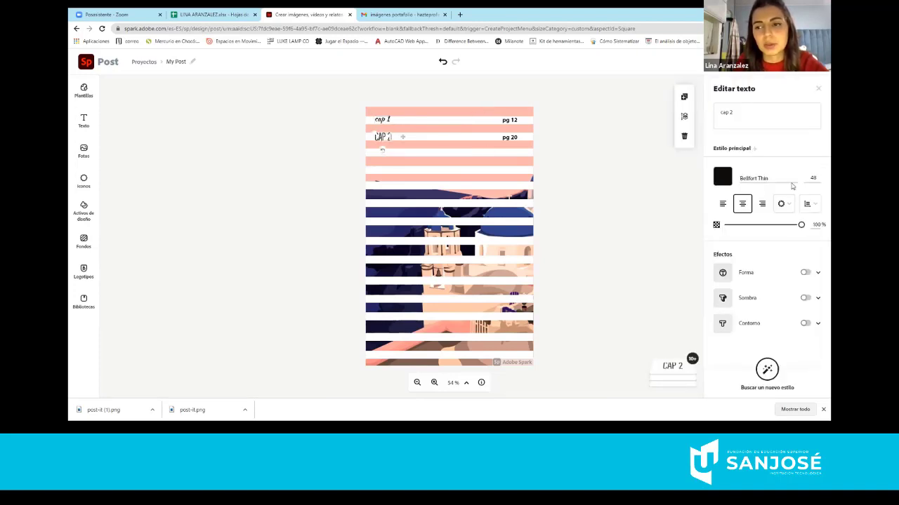
left_click(430, 147)
left_click(381, 119)
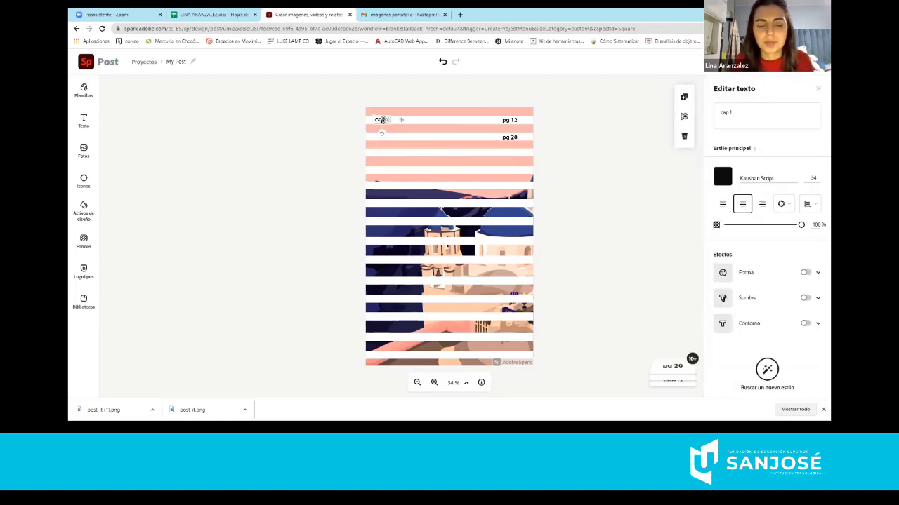
left_click_drag(380, 120, 383, 139)
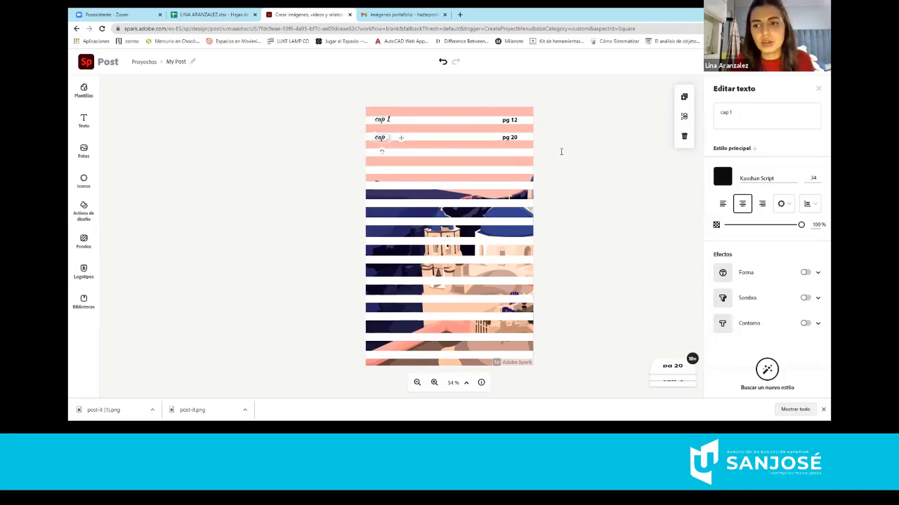
Step: Change the copied label's text to "cap 2", widen it to fit on one line and align it on the second white stripe
left_click(745, 111)
key("BackSpace")
type("2")
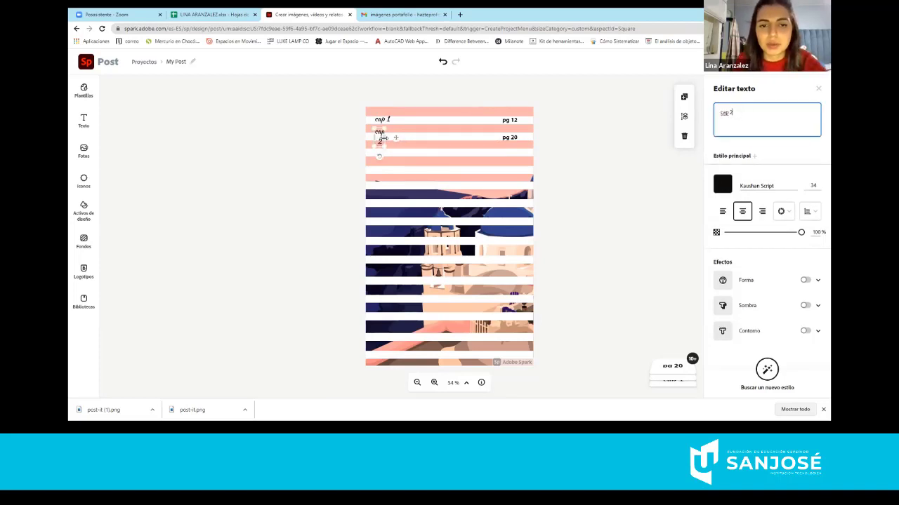
left_click(391, 140)
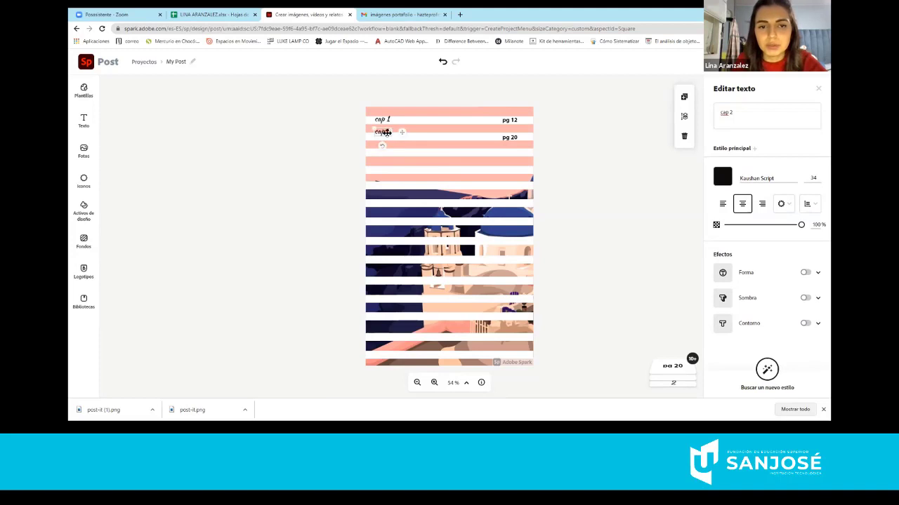
left_click_drag(386, 133, 384, 138)
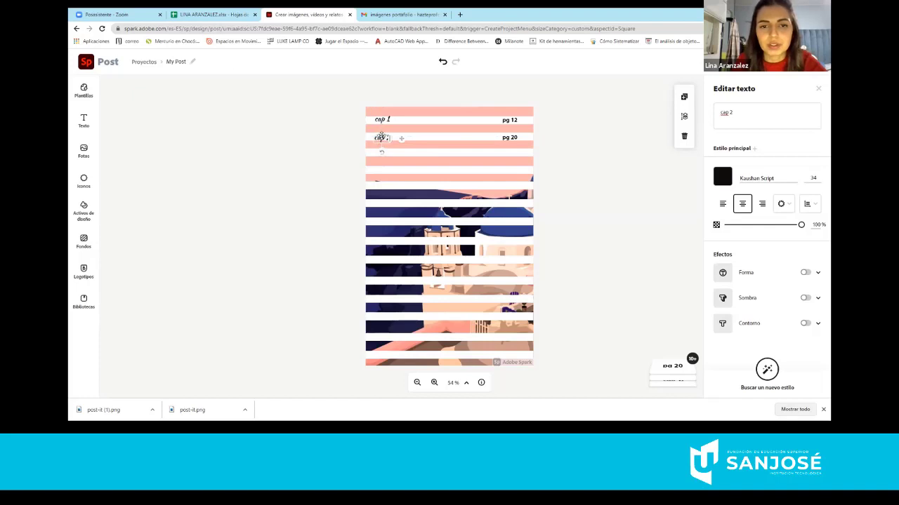
left_click_drag(381, 135, 383, 138)
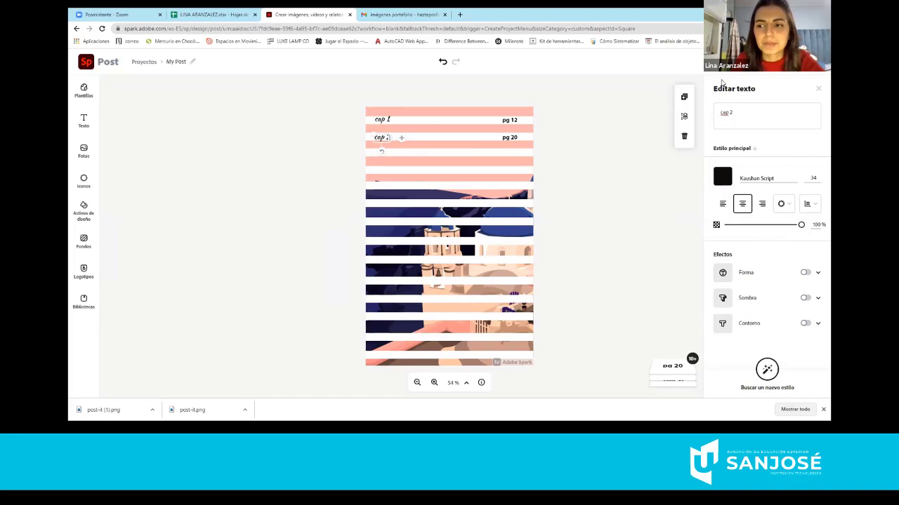
Step: Deselect the "cap 2" label and search the icon library for "sol" instead of "rectángulo"
left_click(547, 124)
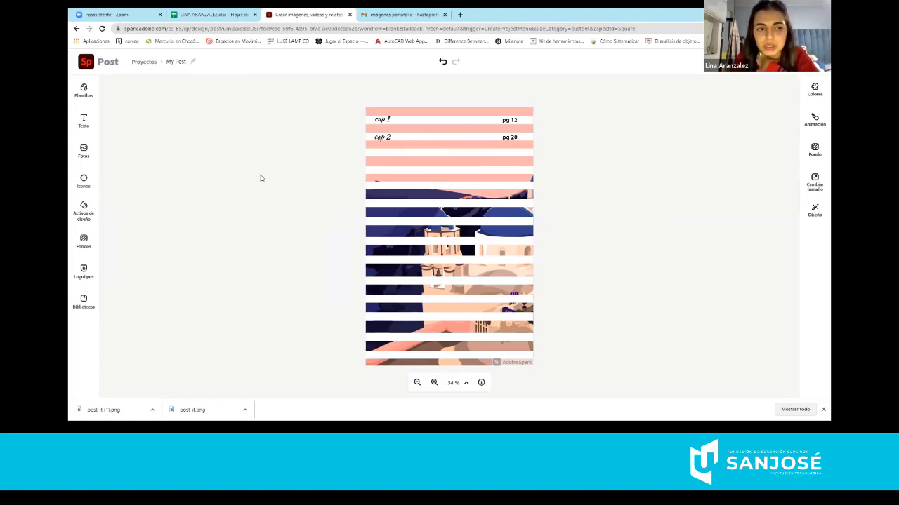
left_click(87, 182)
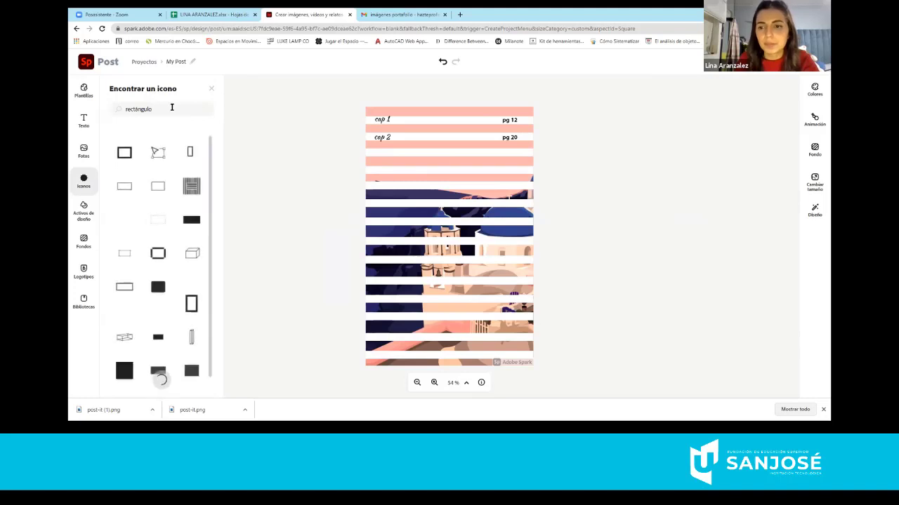
left_click_drag(175, 109, 104, 112)
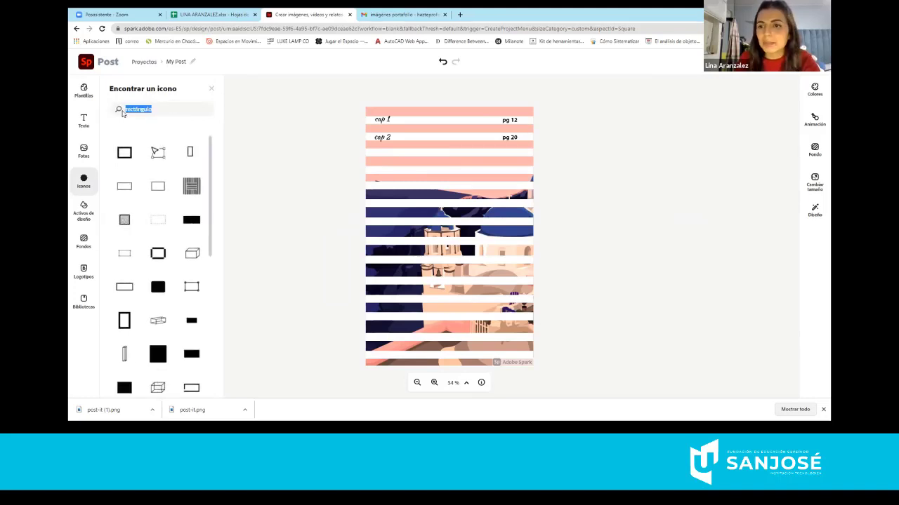
key("BackSpace")
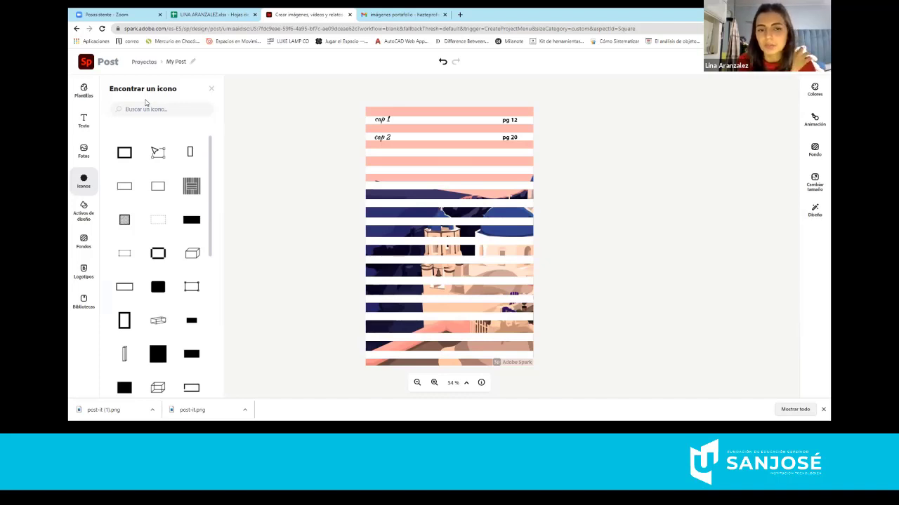
type("sol")
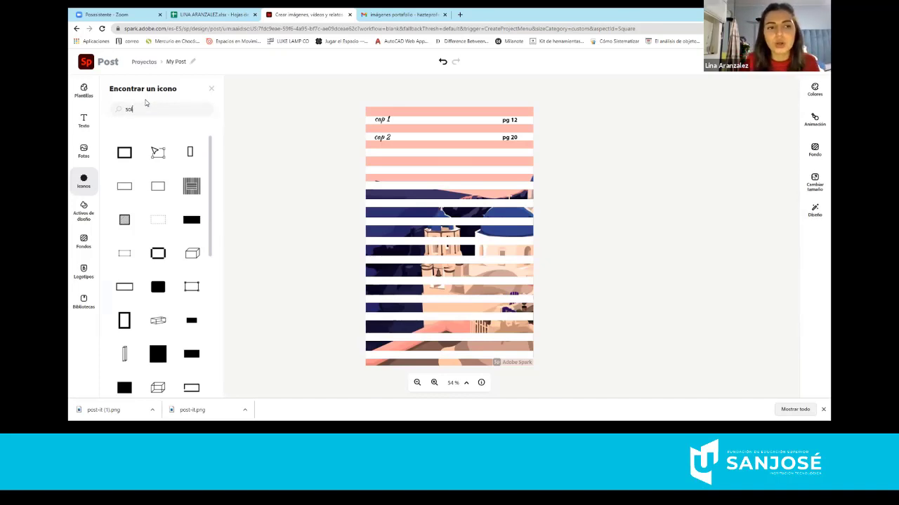
key("Return")
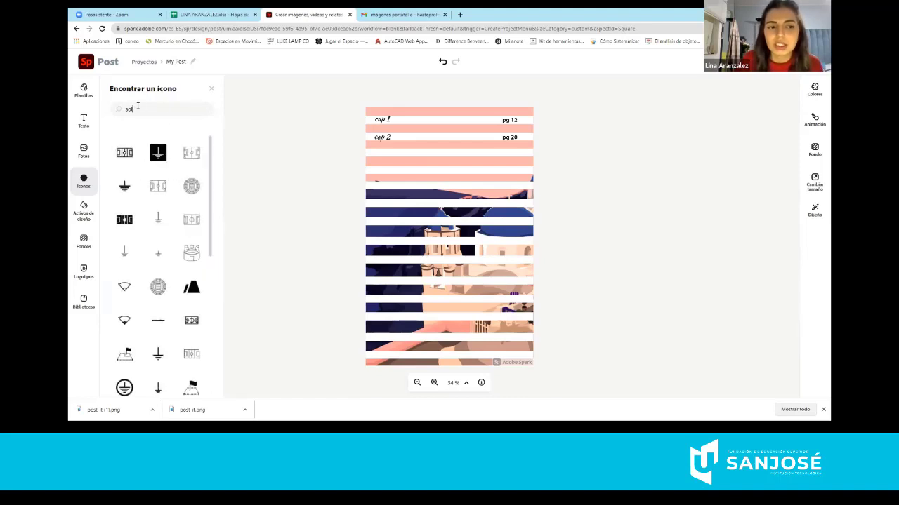
Step: Browse the "sol" icon results for a sun icon suitable for the chapter stripes
scroll(187, 212, "down", 5)
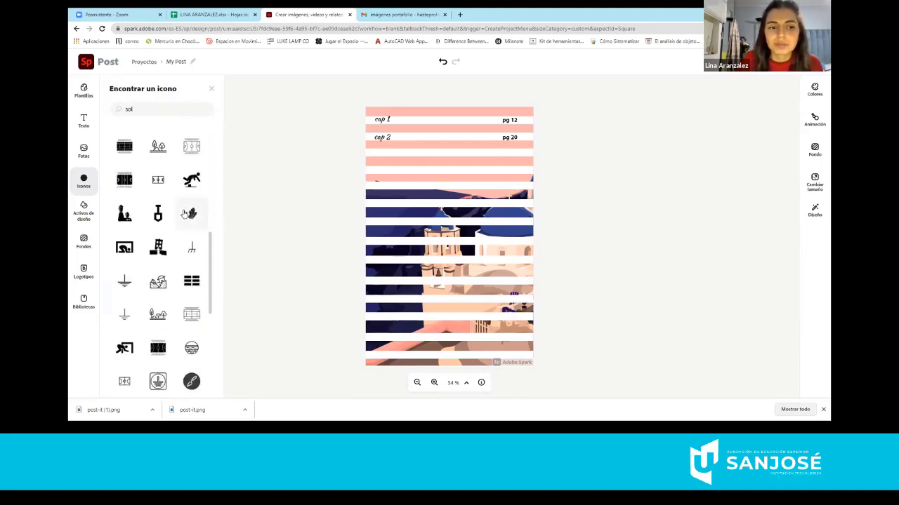
scroll(187, 213, "down", 8)
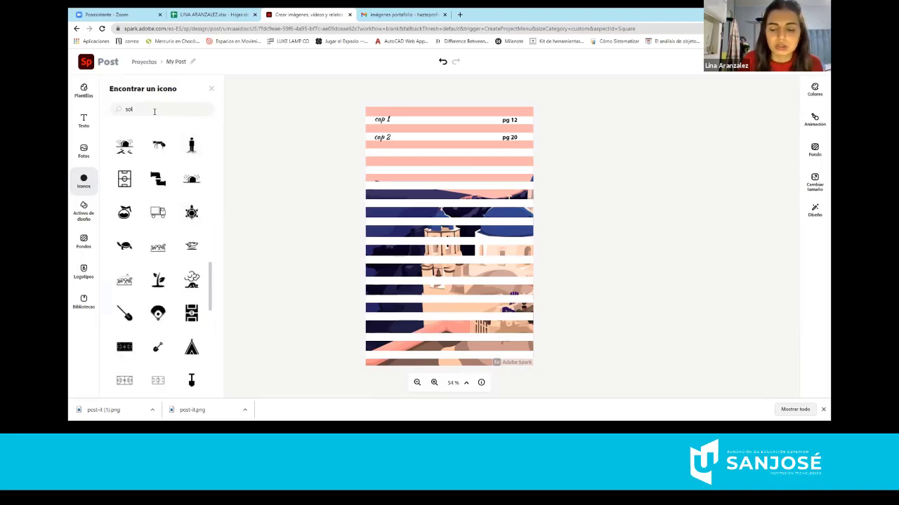
scroll(155, 112, "up", 3)
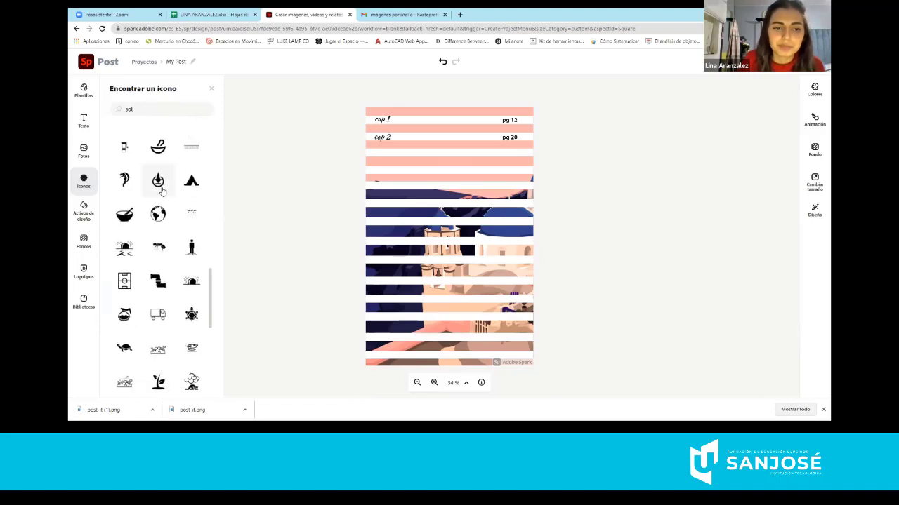
scroll(161, 191, "down", 6)
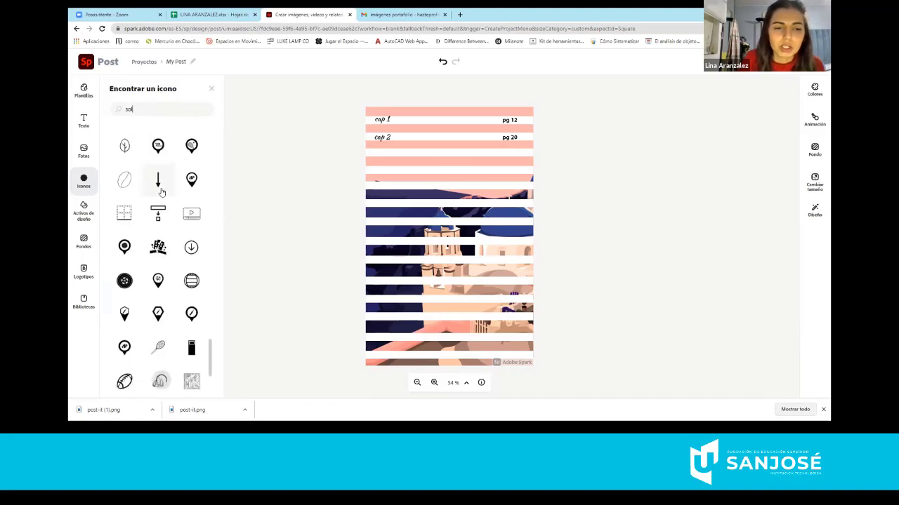
scroll(160, 192, "down", 6)
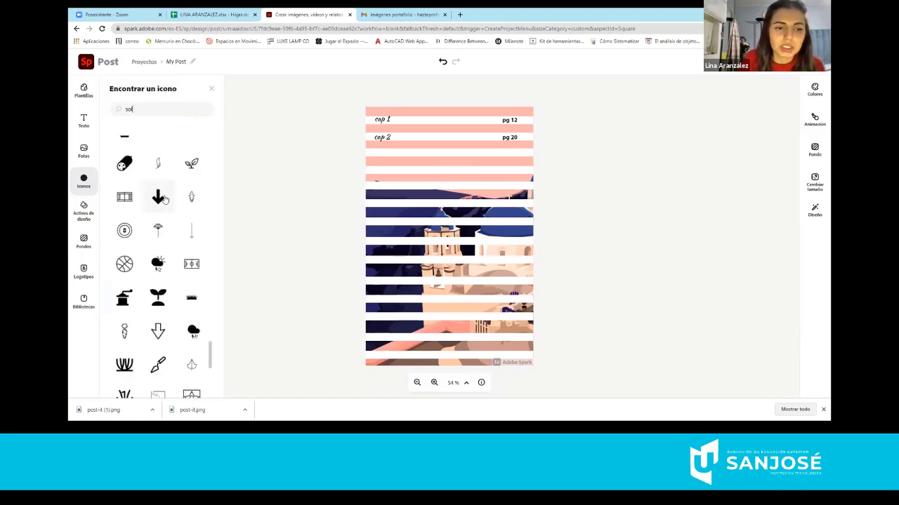
scroll(161, 280, "down", 8)
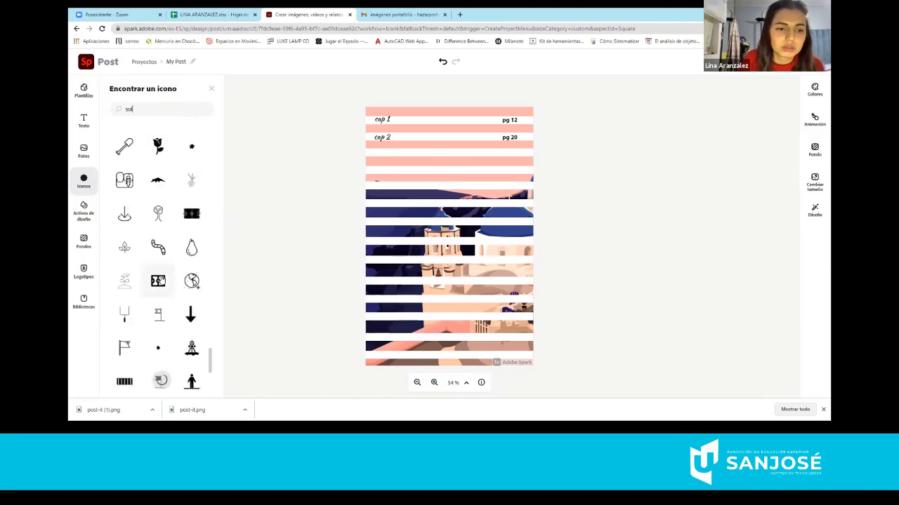
scroll(161, 280, "down", 5)
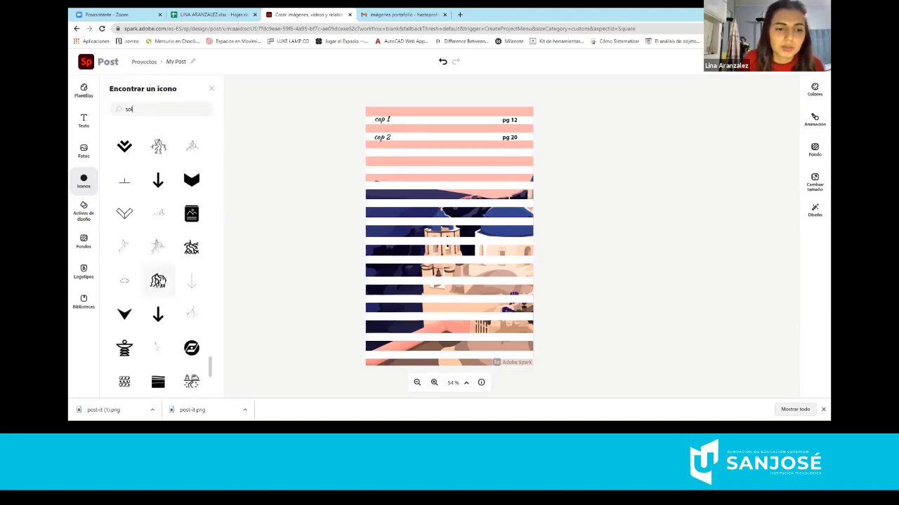
scroll(161, 279, "down", 6)
scroll(161, 279, "down", 10)
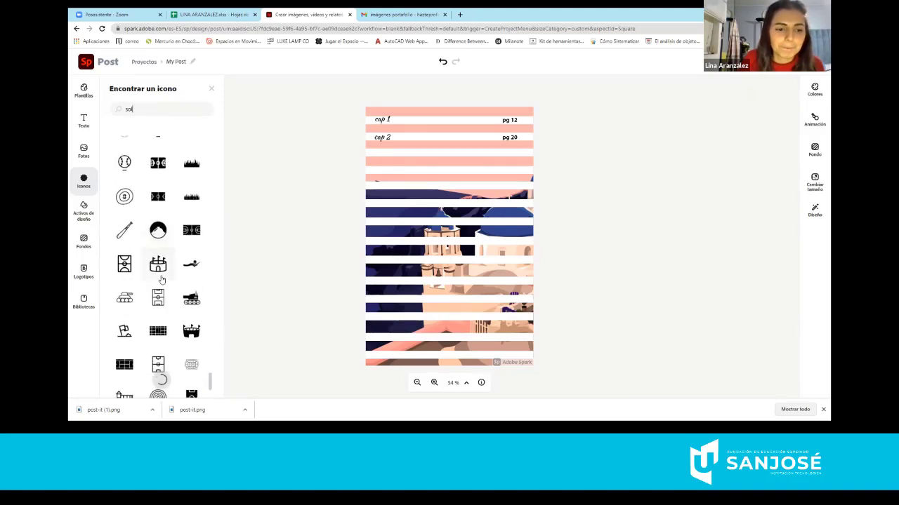
scroll(160, 280, "down", 10)
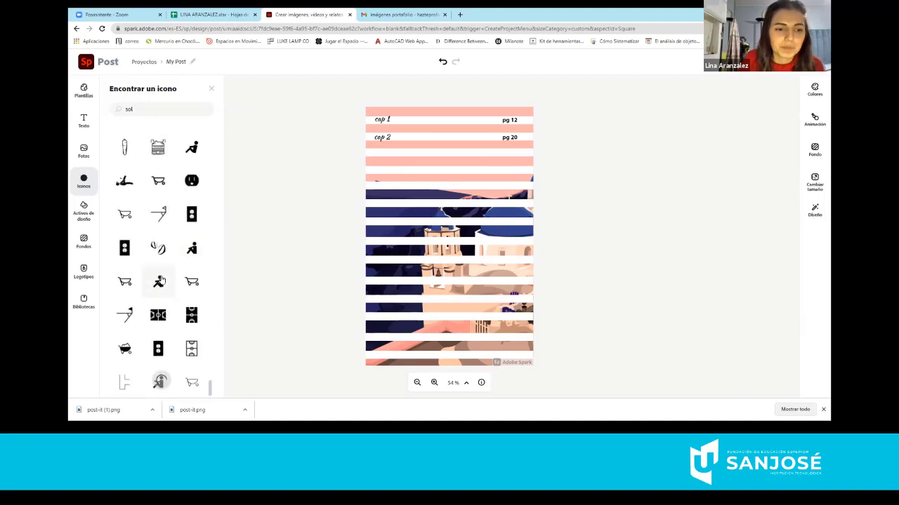
scroll(160, 280, "down", 10)
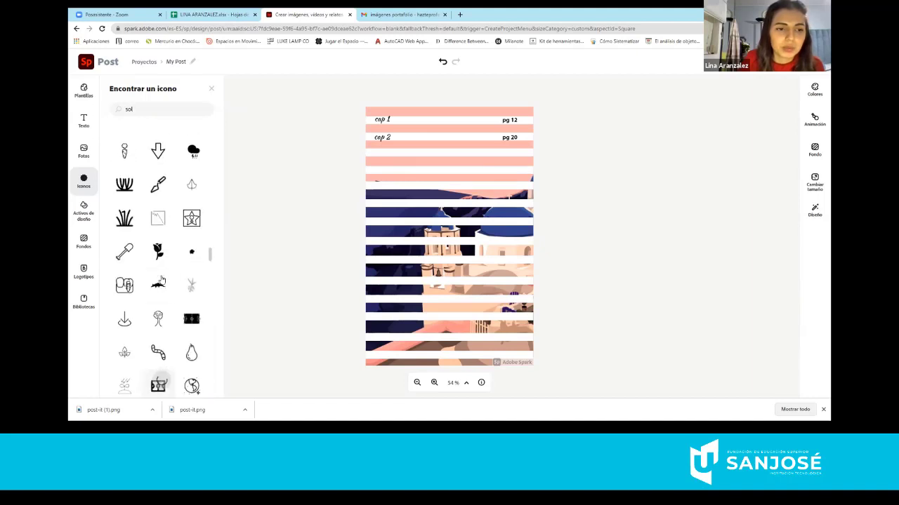
scroll(159, 279, "down", 10)
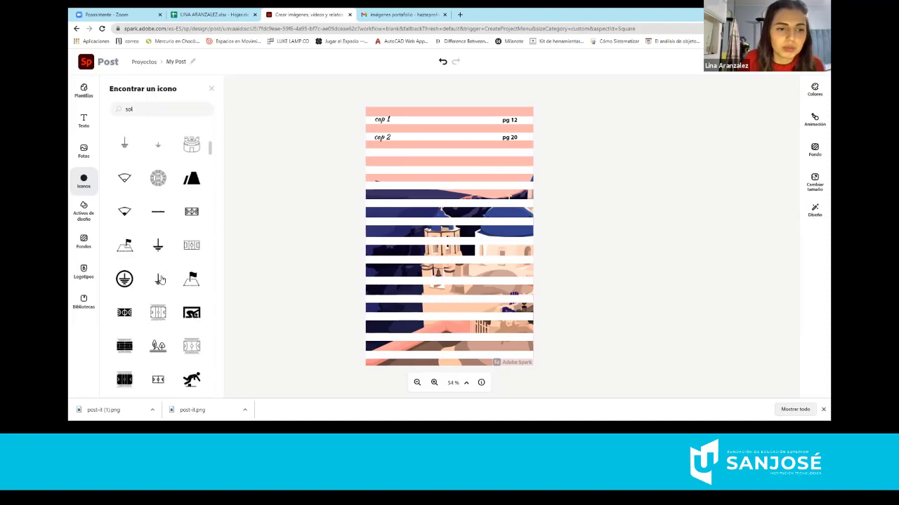
scroll(160, 279, "down", 3)
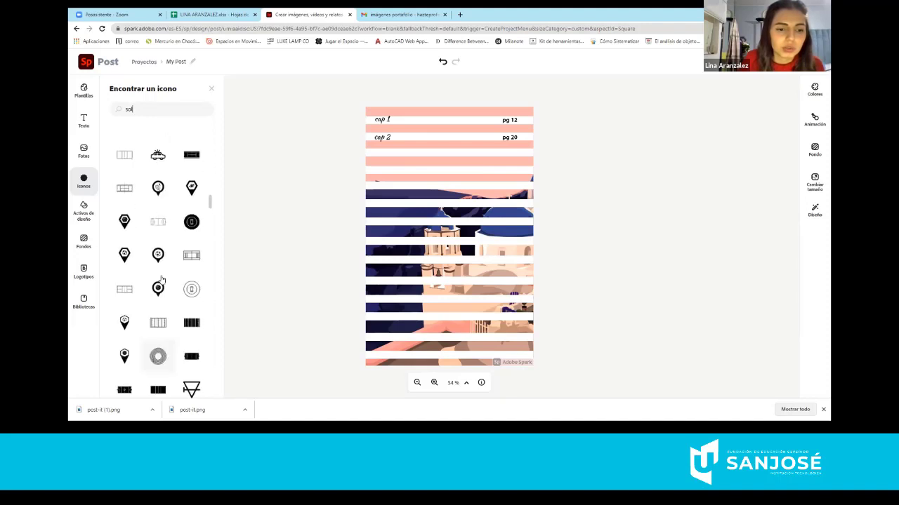
scroll(162, 280, "up", 3)
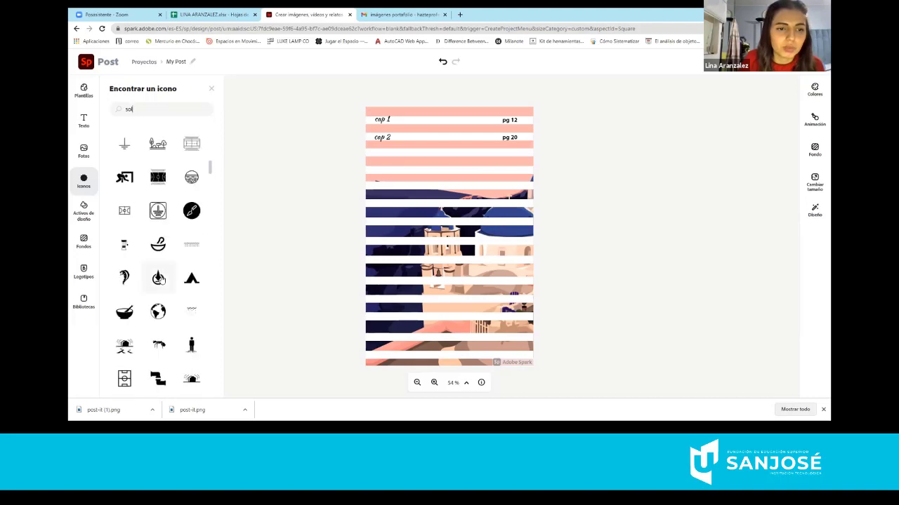
scroll(159, 279, "up", 5)
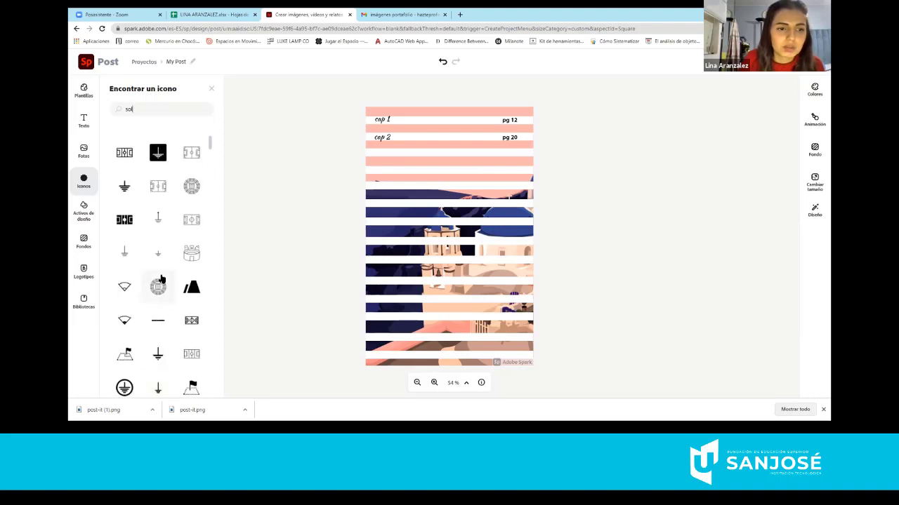
scroll(161, 278, "down", 3)
scroll(161, 279, "down", 6)
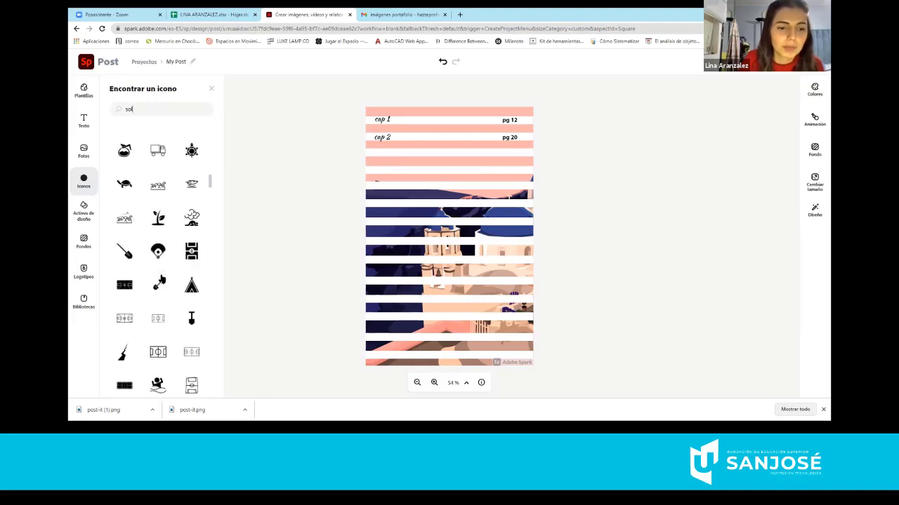
scroll(161, 278, "down", 3)
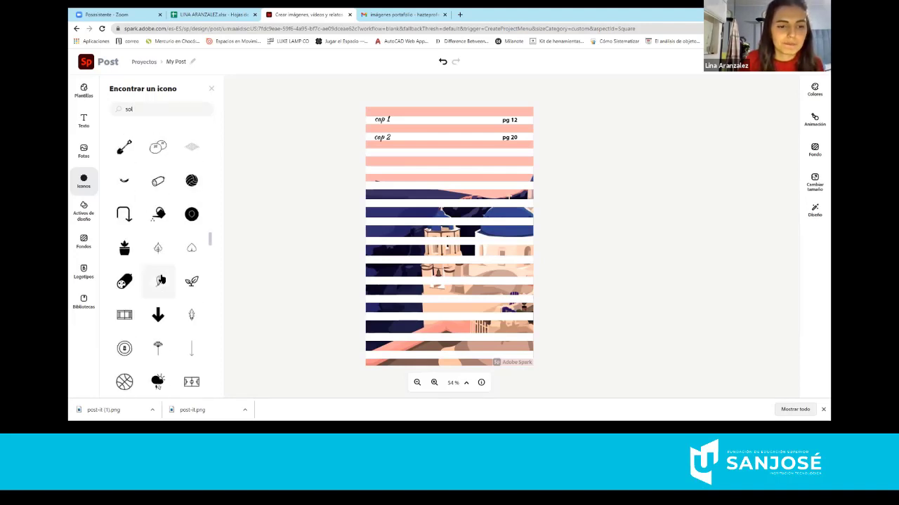
scroll(161, 279, "down", 3)
scroll(161, 279, "down", 3)
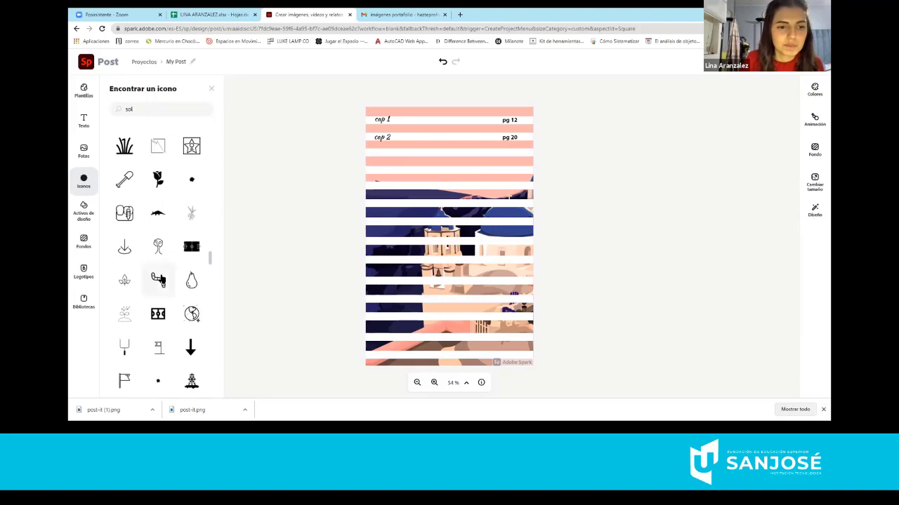
scroll(160, 280, "down", 3)
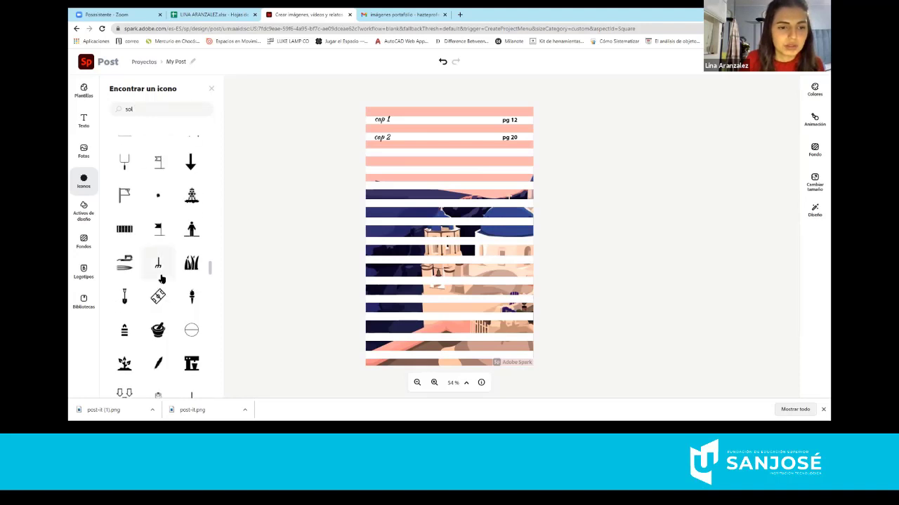
scroll(161, 279, "down", 3)
scroll(160, 279, "down", 3)
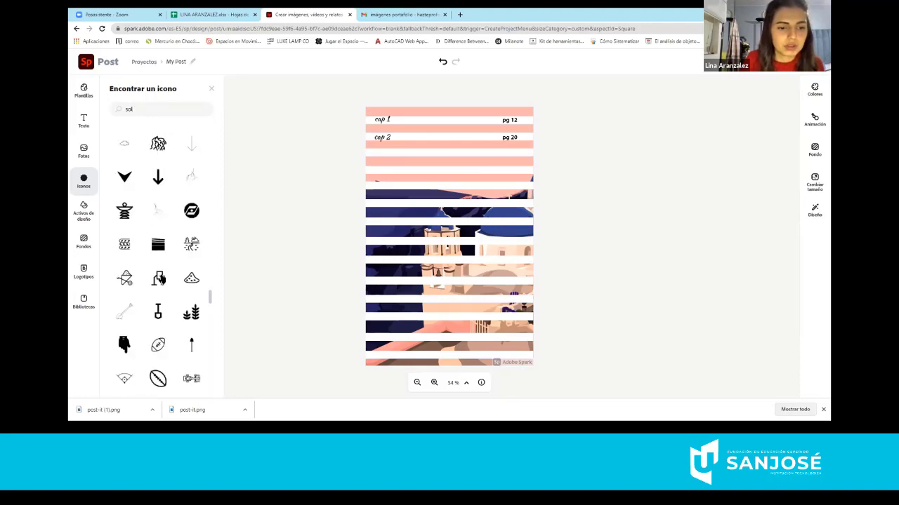
scroll(160, 280, "down", 5)
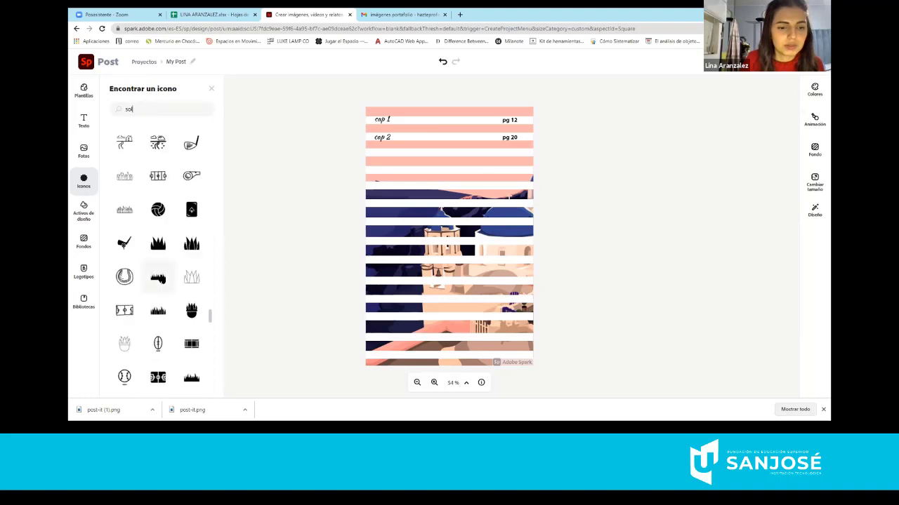
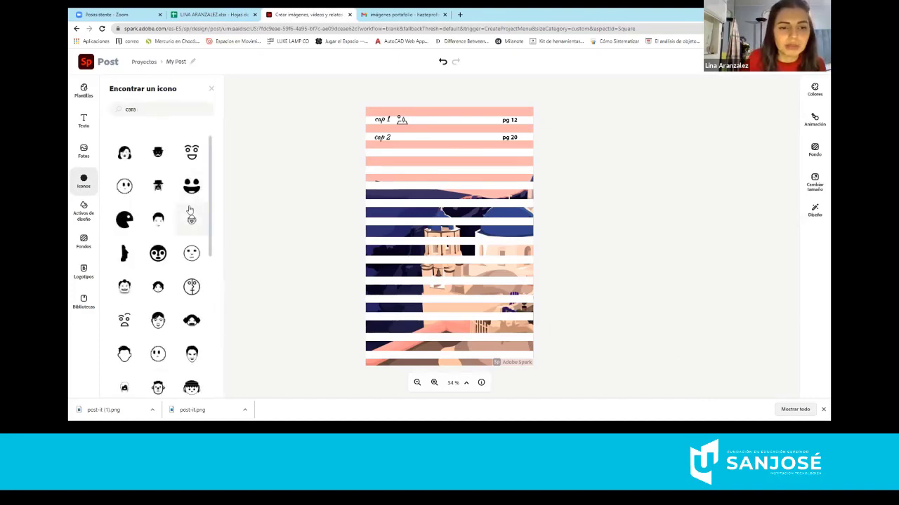
Step: Add the round smiling face icon from the "cara" results, shrink it and place it beside "cap 2" on the second white stripe
scroll(189, 210, "down", 10)
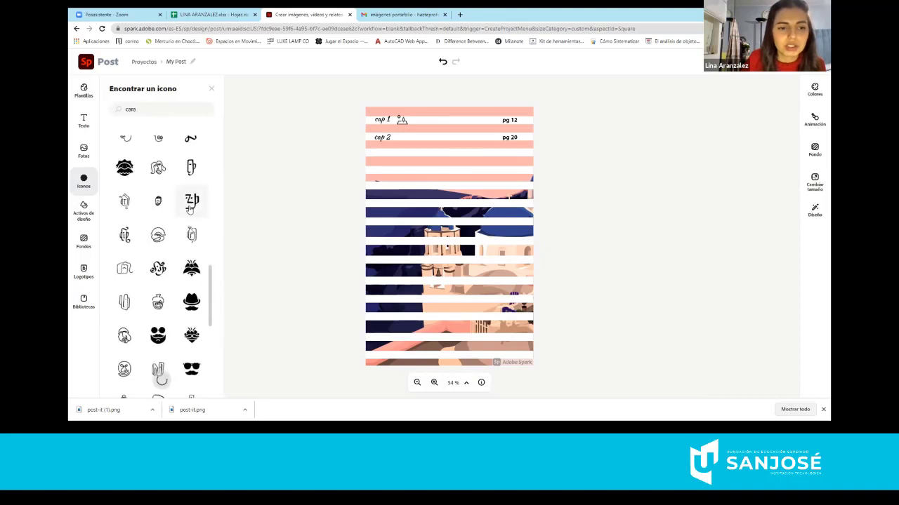
scroll(189, 210, "down", 5)
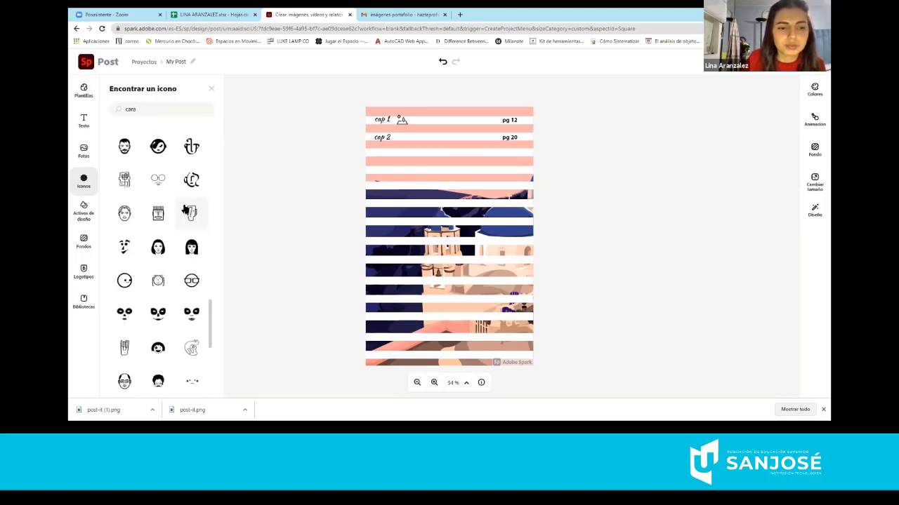
left_click(124, 281)
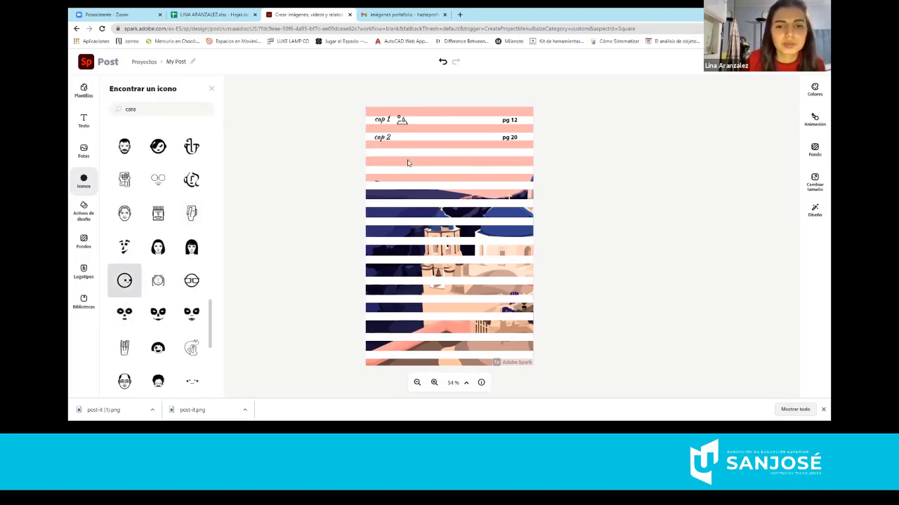
left_click(467, 124)
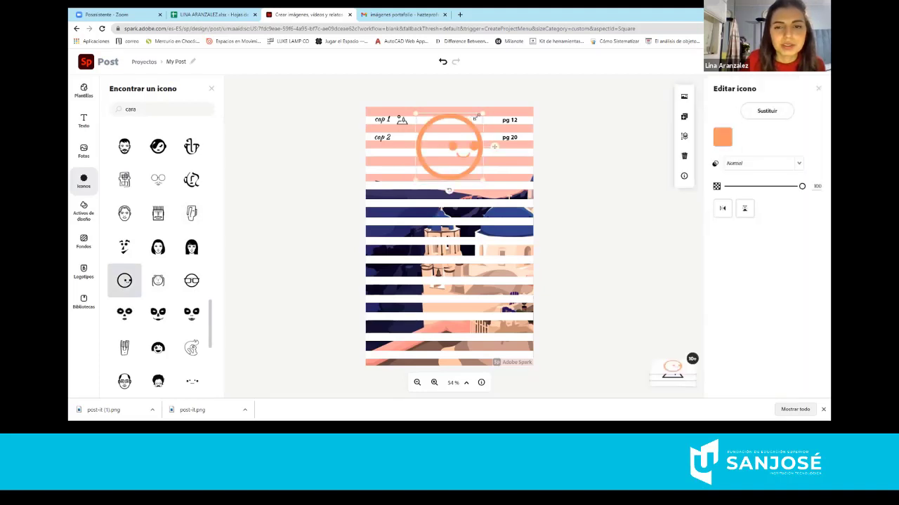
left_click_drag(479, 116, 403, 137)
Step: Recolour the face icon beside "cap 2" black using the current palette
left_click(404, 138)
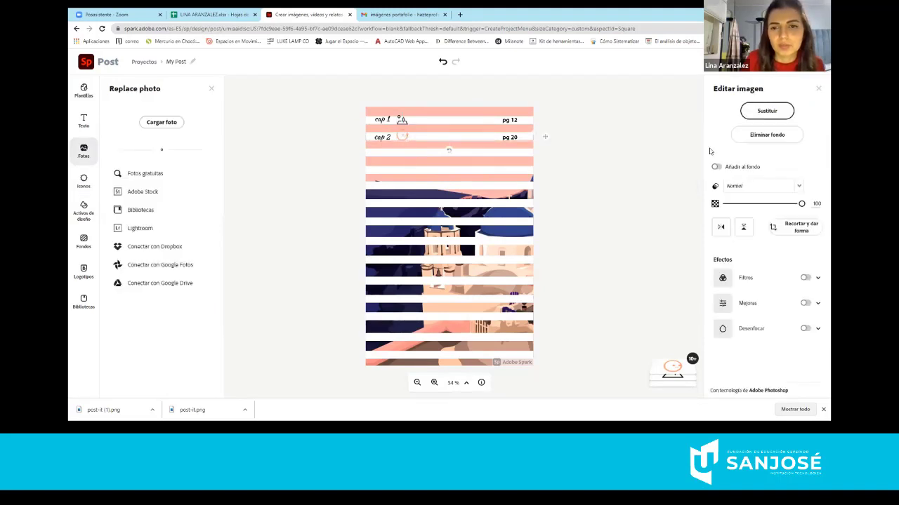
left_click(404, 136)
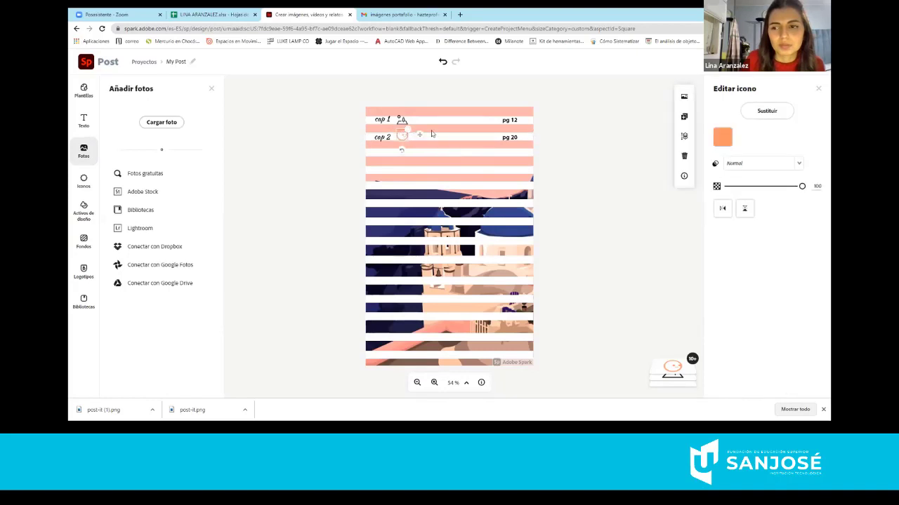
left_click(721, 139)
left_click(731, 179)
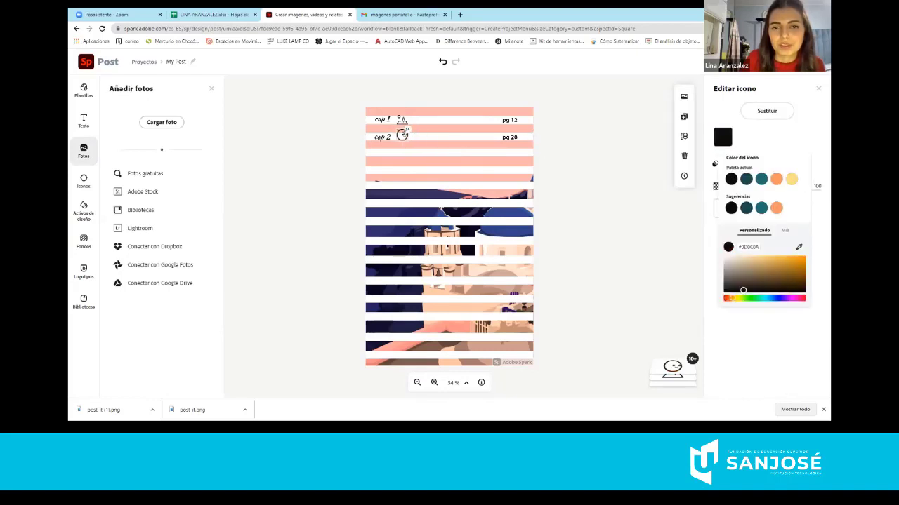
left_click(400, 132)
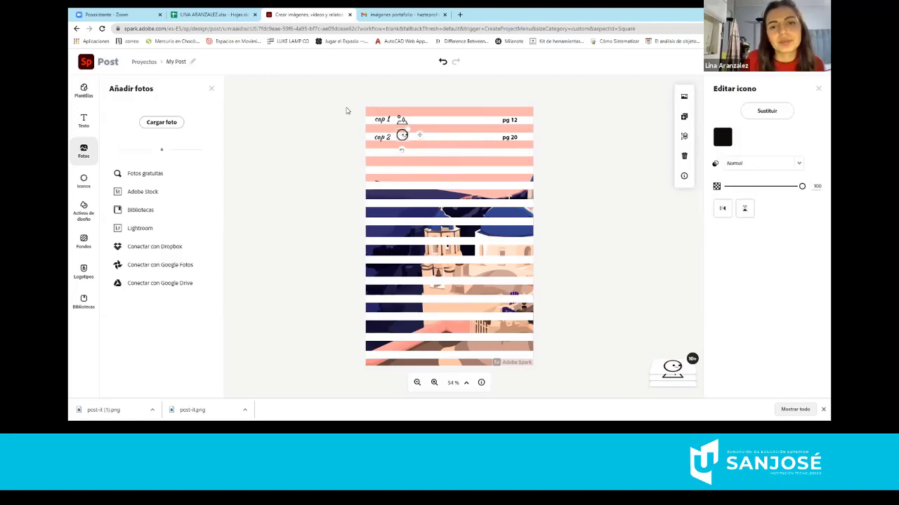
Step: Add the orange and blue gradient sphere from the trending design assets and place it over the post's upper-left stripes
left_click(347, 113)
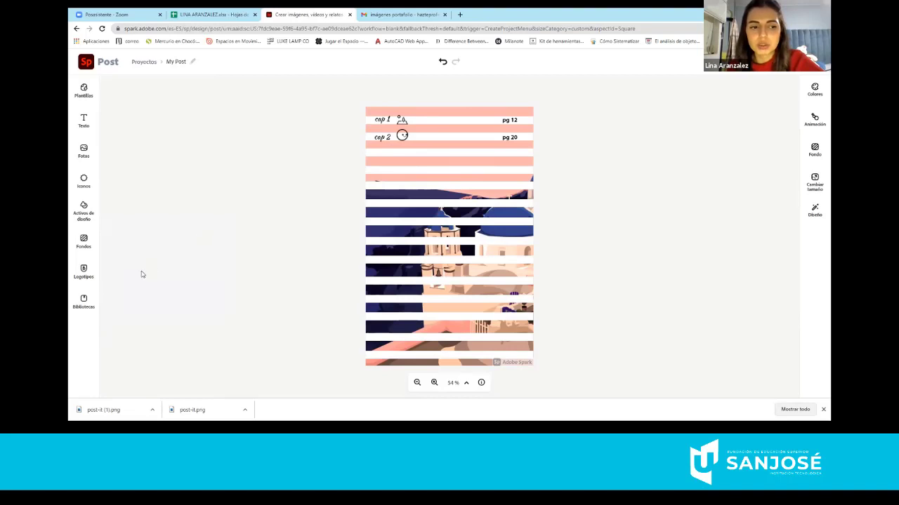
left_click(87, 271)
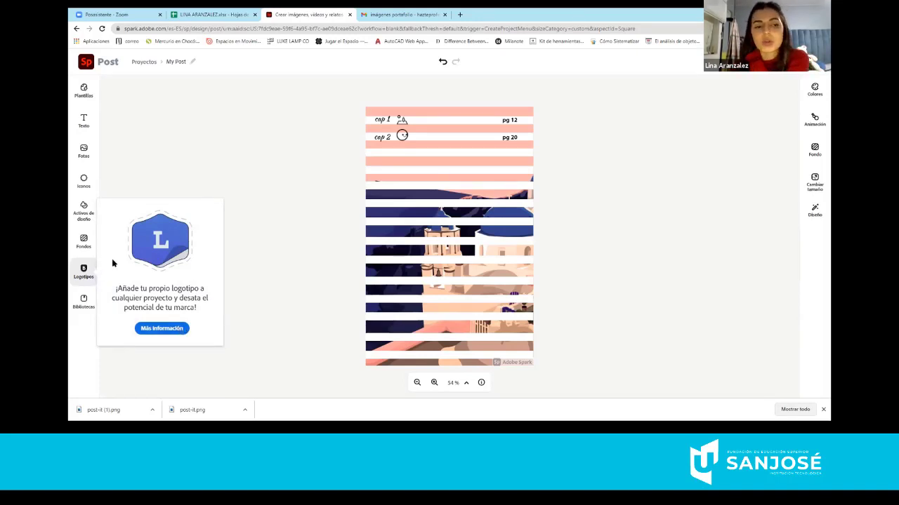
left_click(84, 213)
left_click(84, 213)
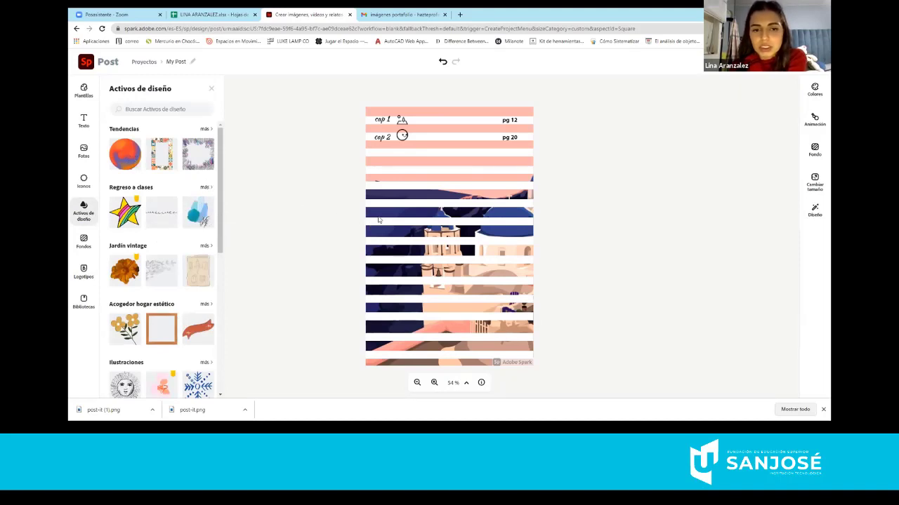
left_click(128, 159)
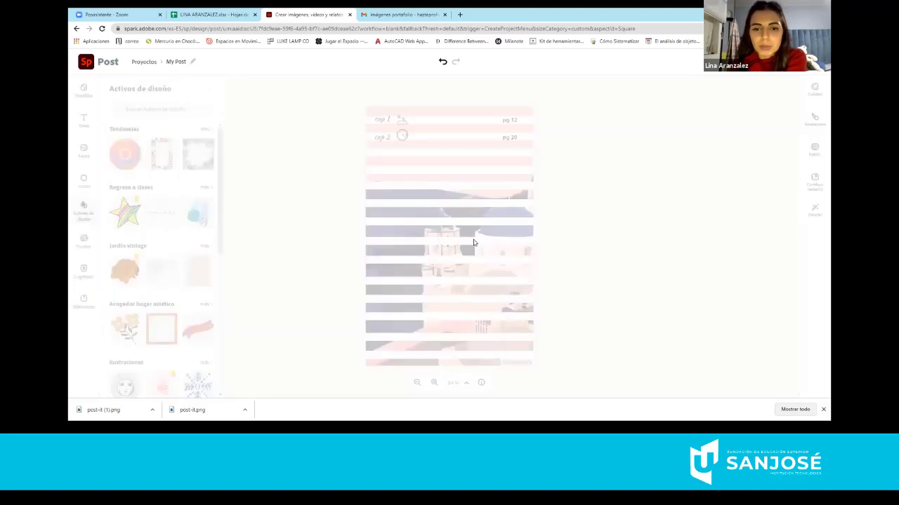
left_click_drag(450, 148, 401, 188)
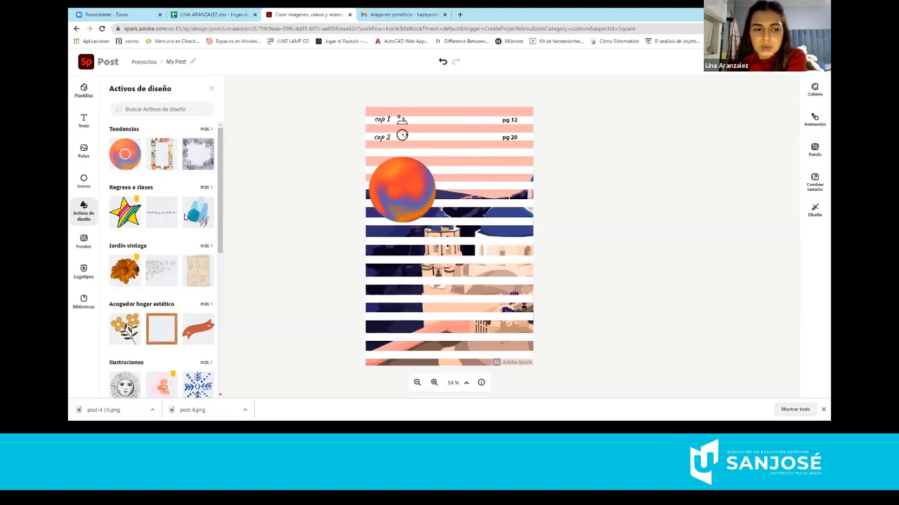
Step: Overlap the gradient sphere with a gold glitter circle from the brush assets, and delete both decorations
scroll(185, 217, "down", 4)
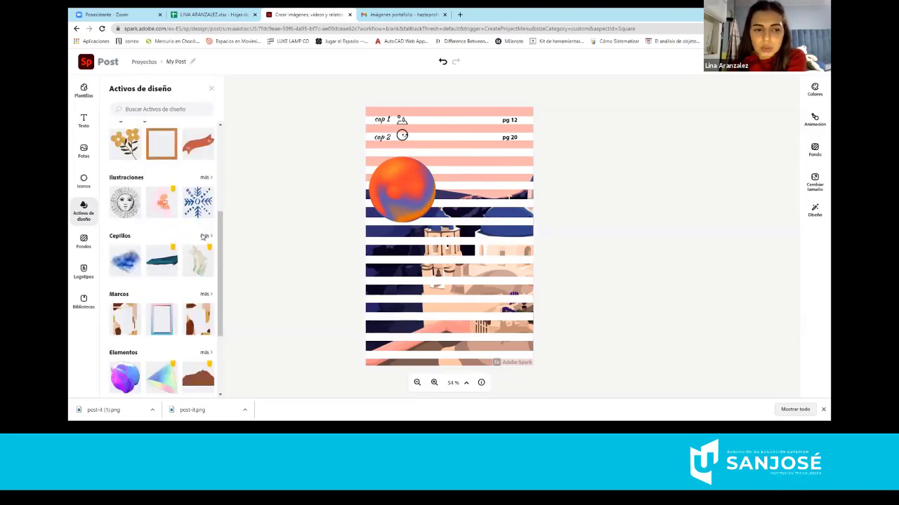
left_click(202, 236)
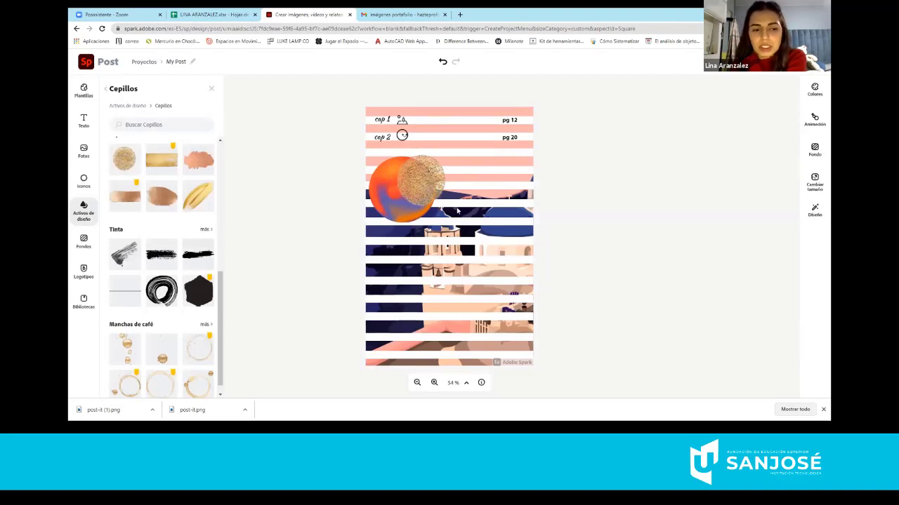
left_click_drag(435, 197, 446, 198)
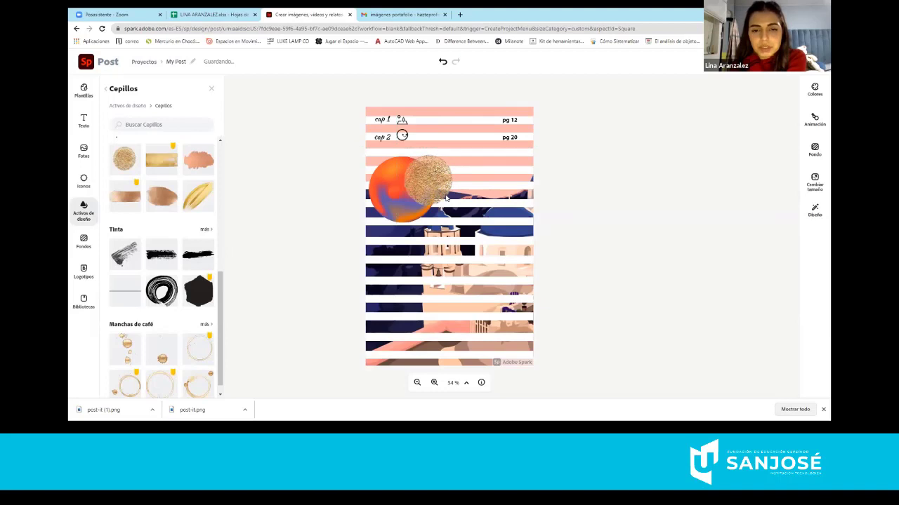
left_click_drag(383, 189, 384, 190)
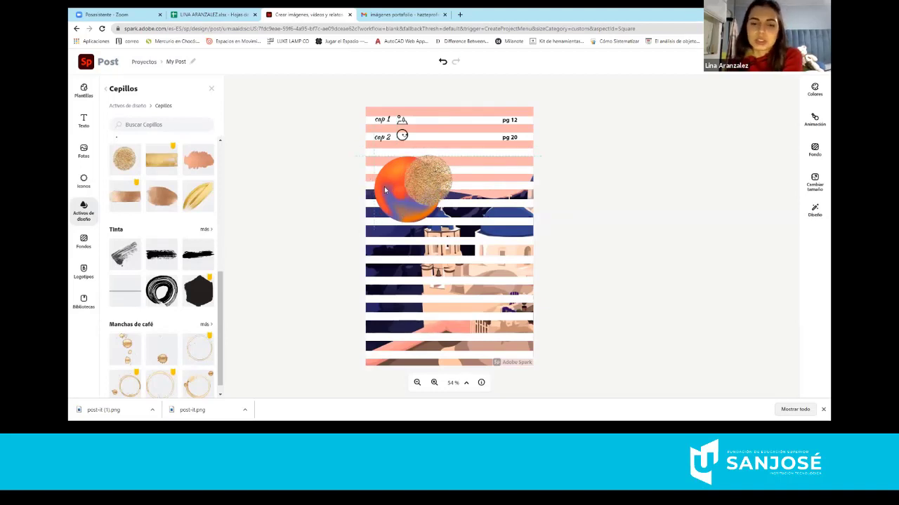
left_click(395, 203)
key("Delete")
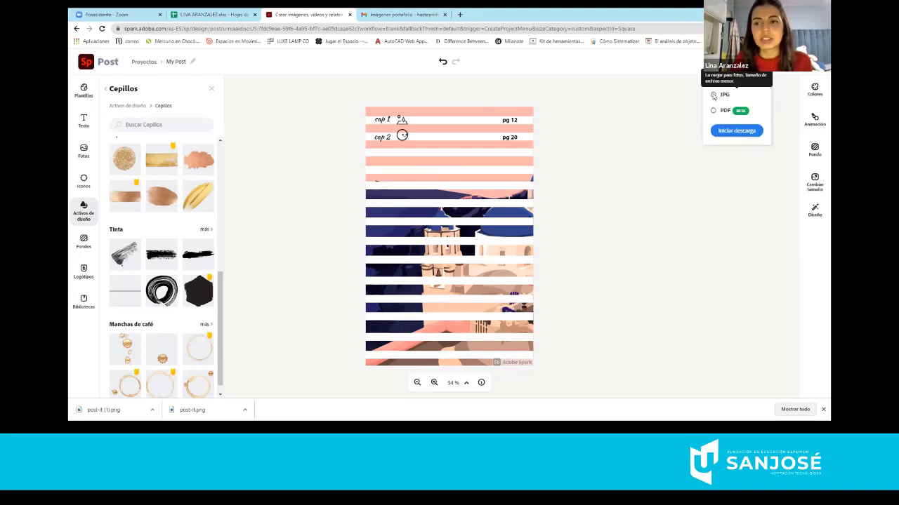
Step: Download the design as a JPG and open My Post from the downloads folder in the Fotos viewer
left_click(738, 131)
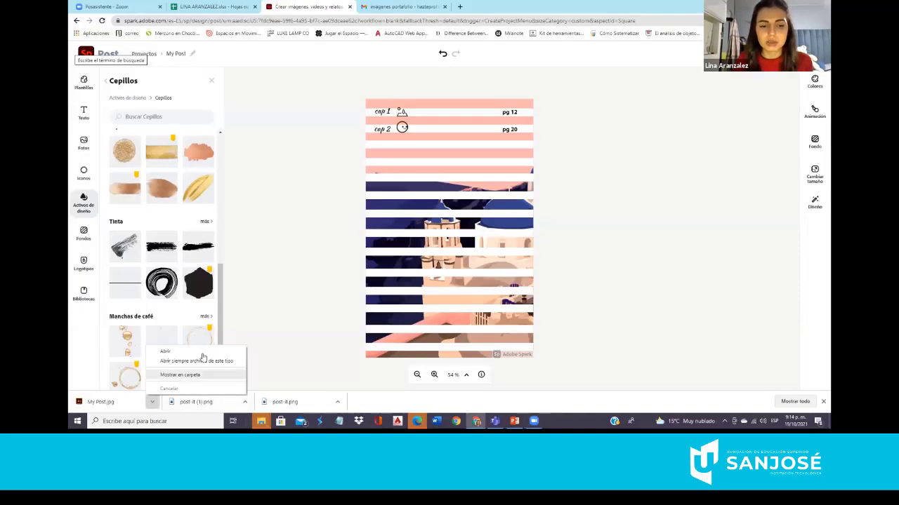
left_click(176, 376)
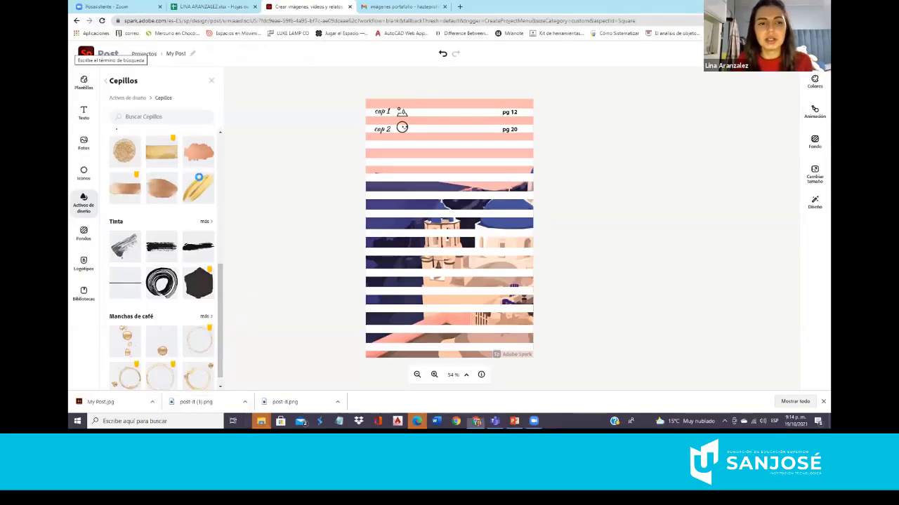
key("super+e")
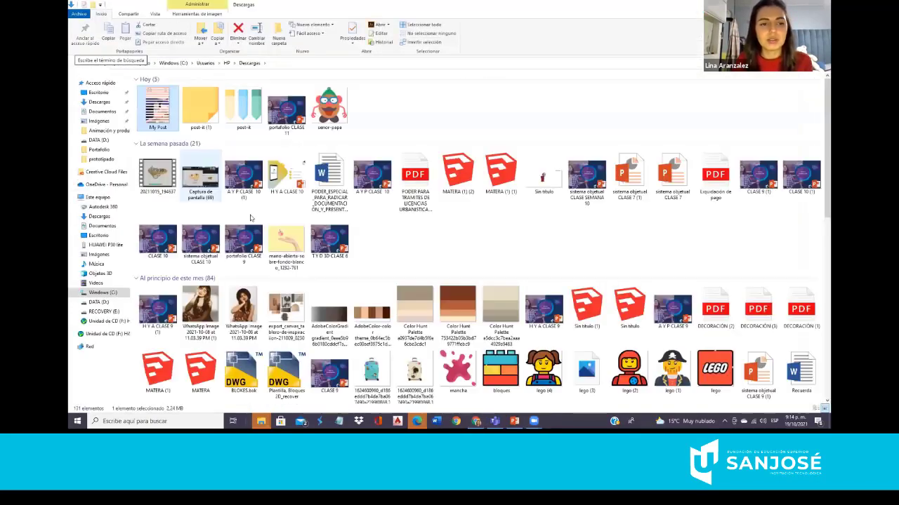
right_click(163, 113)
mouse_move(264, 228)
left_click(342, 247)
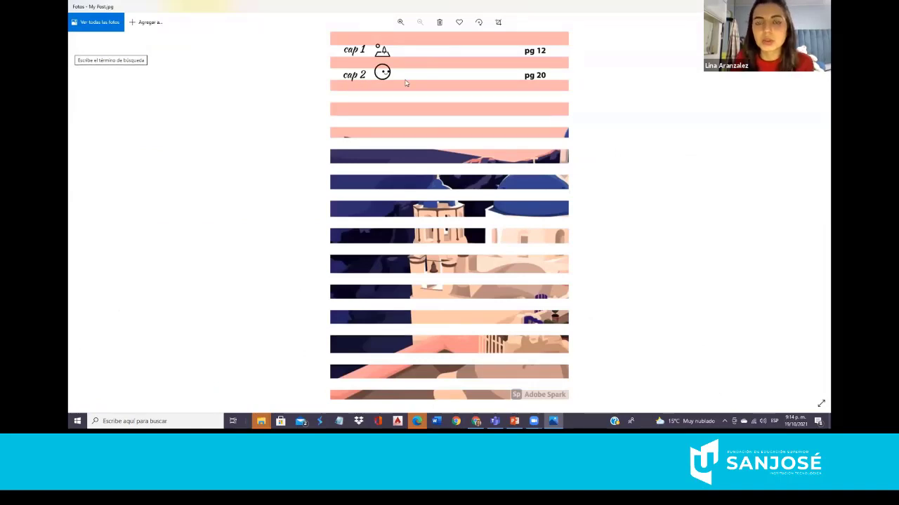
Step: Examine the exported image's chapter labels, icons and page numbers at closer magnification
left_click(400, 23)
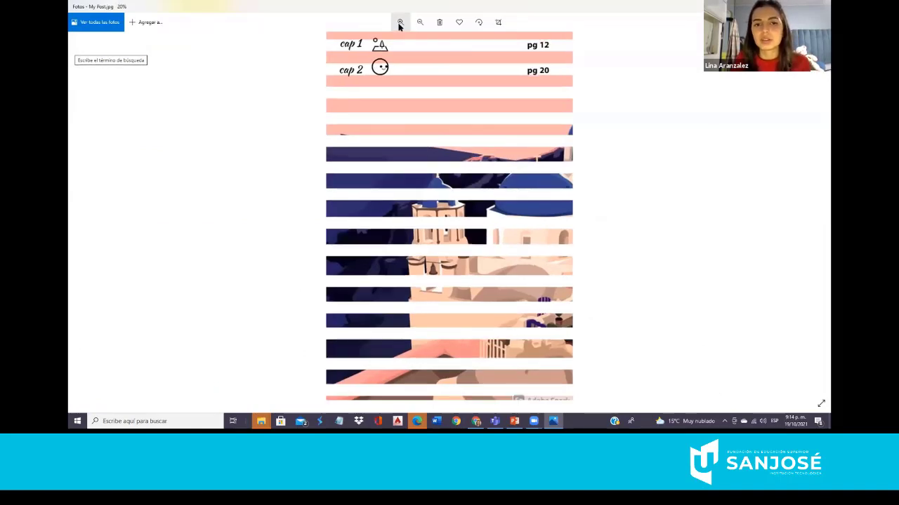
scroll(395, 179, "up", 2)
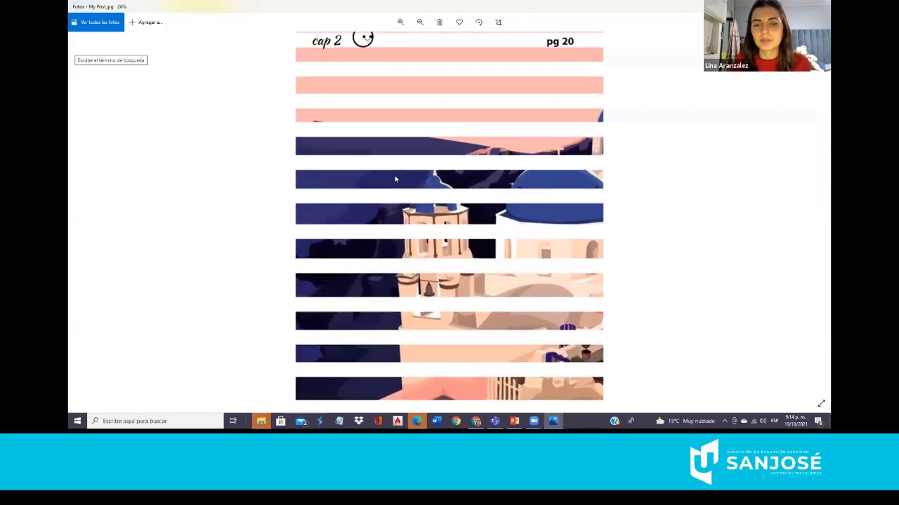
scroll(395, 179, "down", 2)
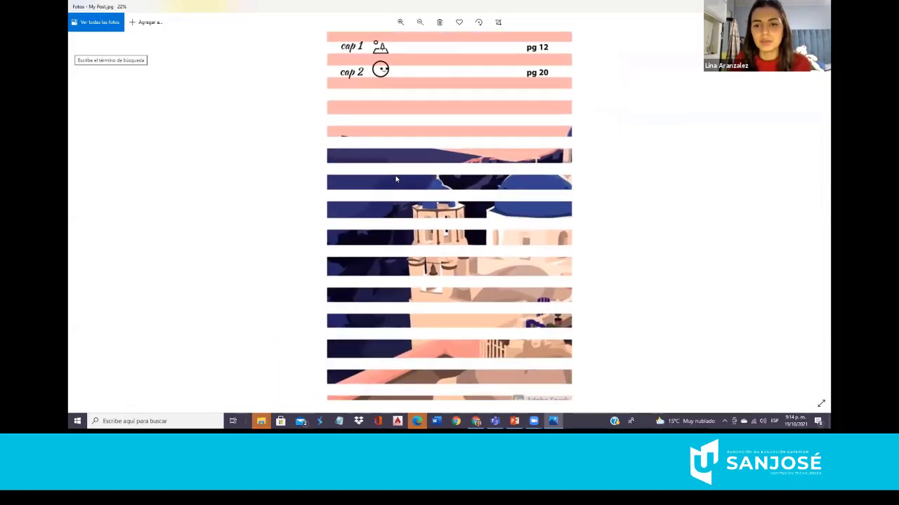
scroll(395, 179, "up", 3)
scroll(396, 179, "down", 3)
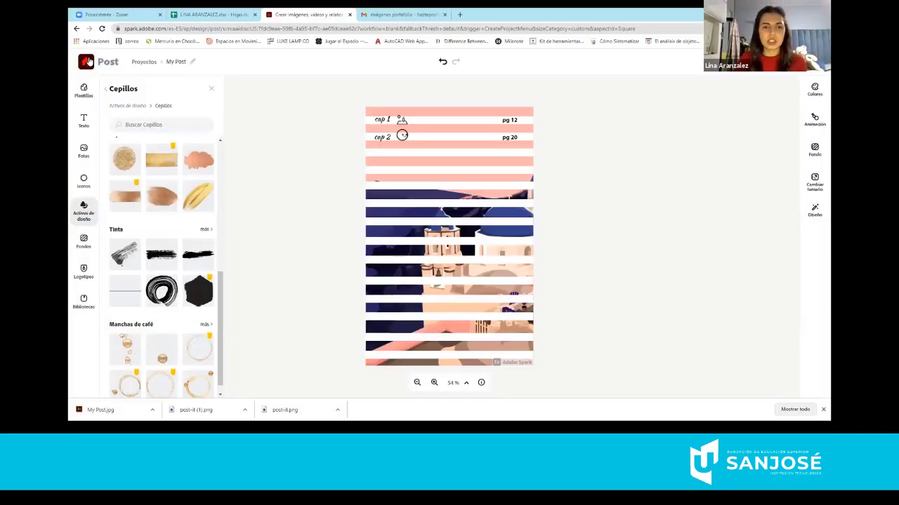
Step: Return to the Adobe Spark home page and create a blank post in the Póster print format
left_click(87, 62)
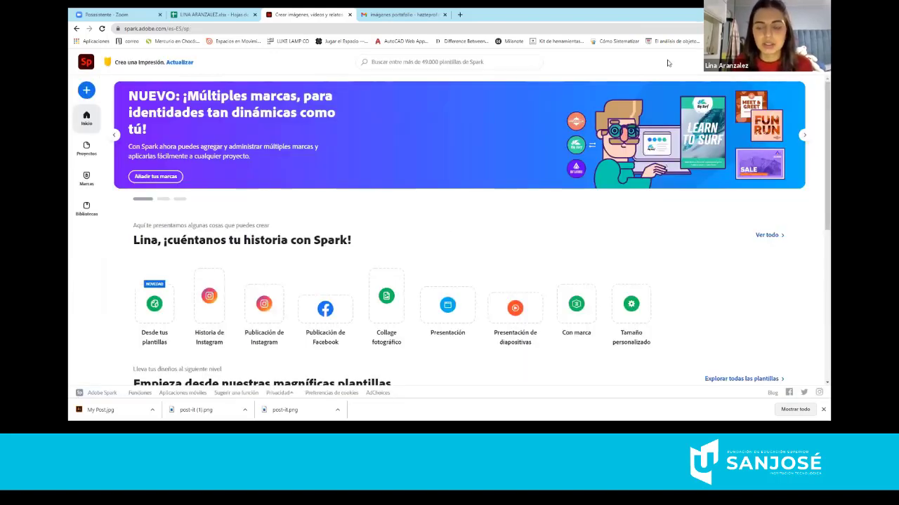
left_click(641, 300)
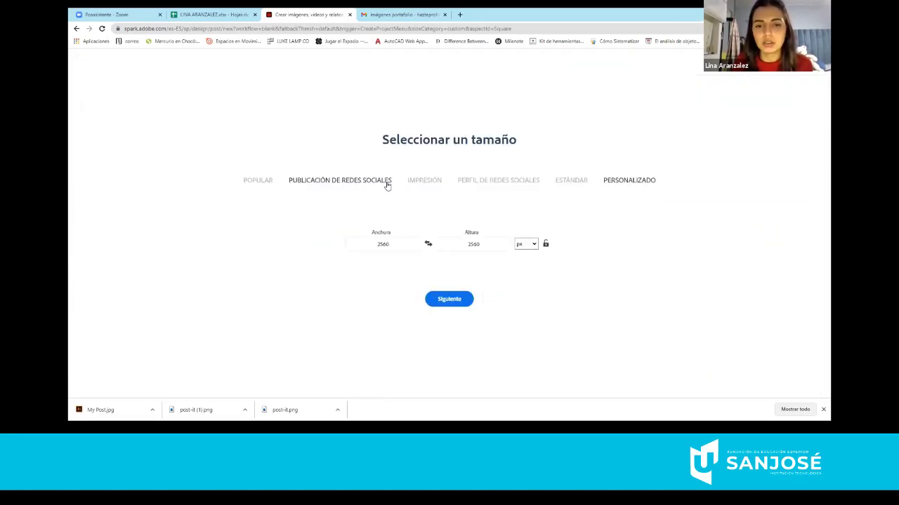
left_click(436, 182)
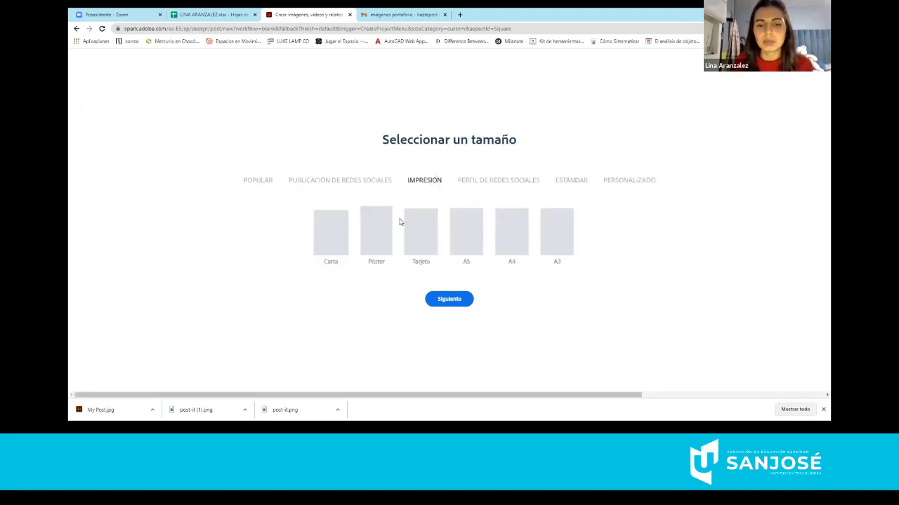
left_click(450, 300)
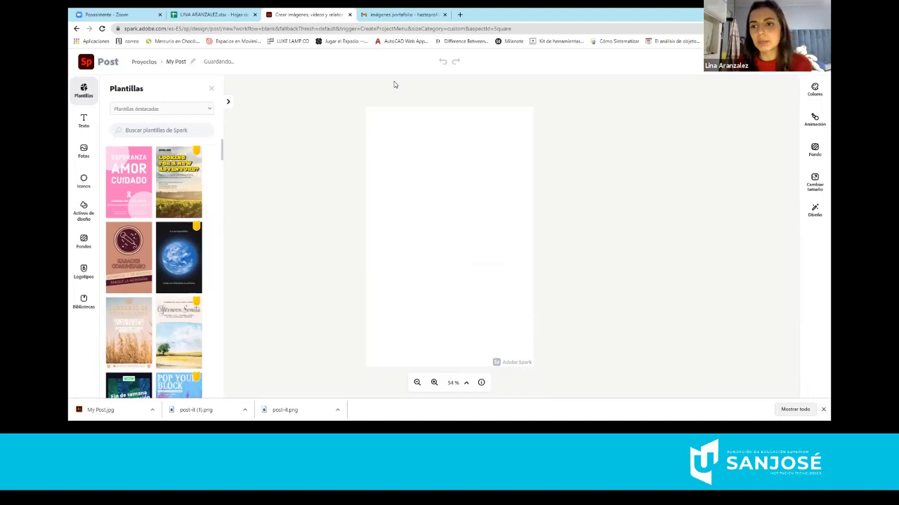
Step: Upload the pool photo named 2 from the Portafolio folder and place it in the blank page's upper-left corner
left_click(74, 155)
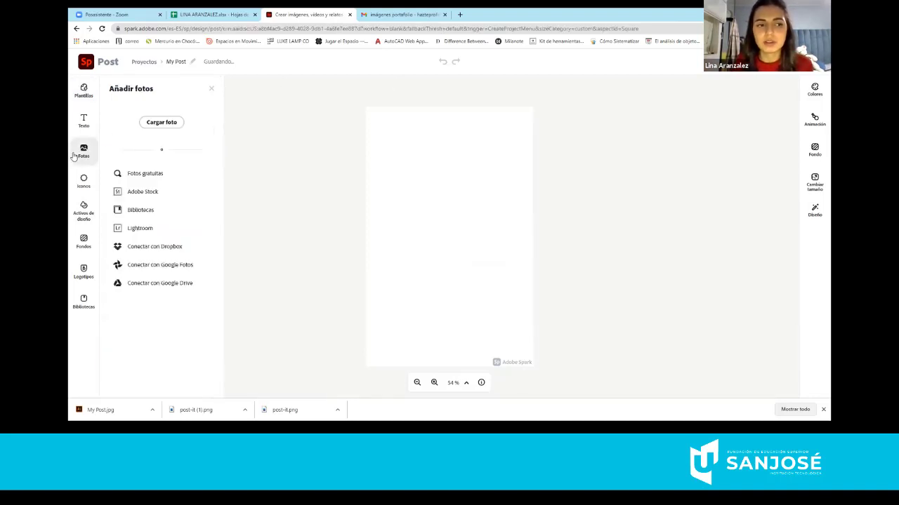
left_click(171, 125)
left_click(302, 89)
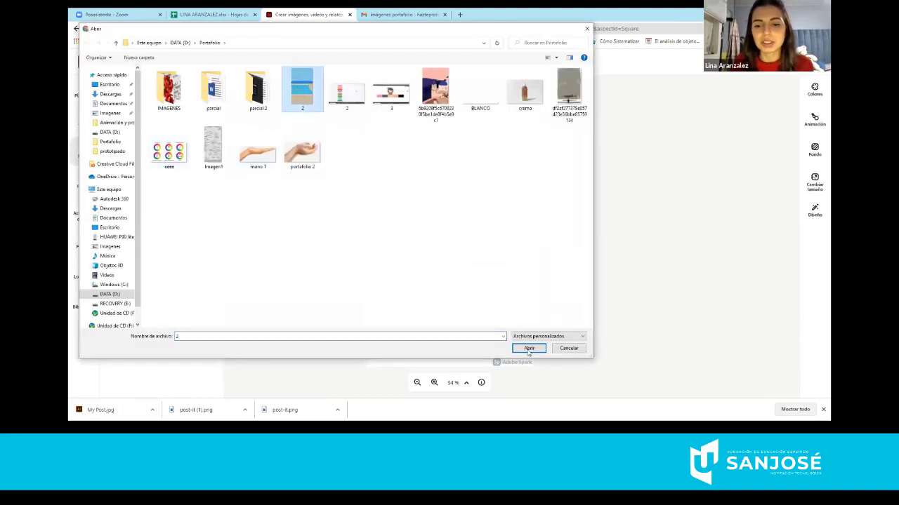
left_click(528, 349)
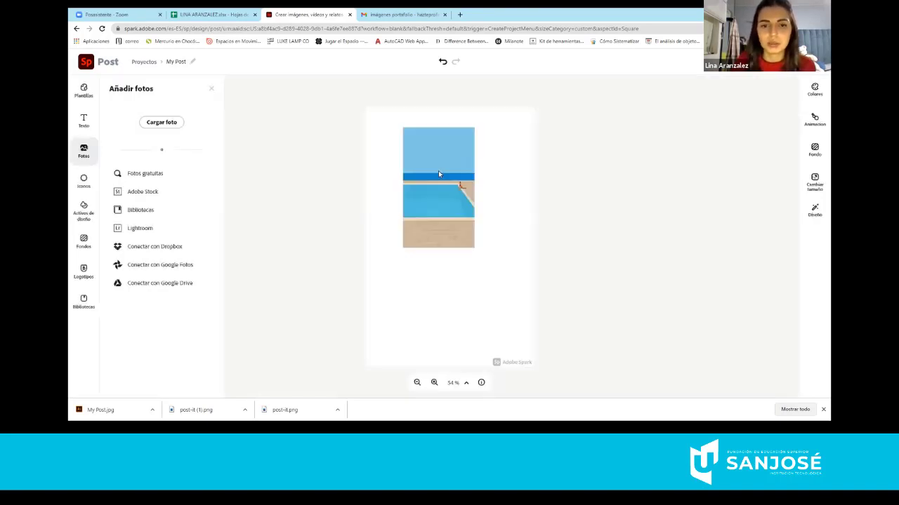
left_click(435, 229)
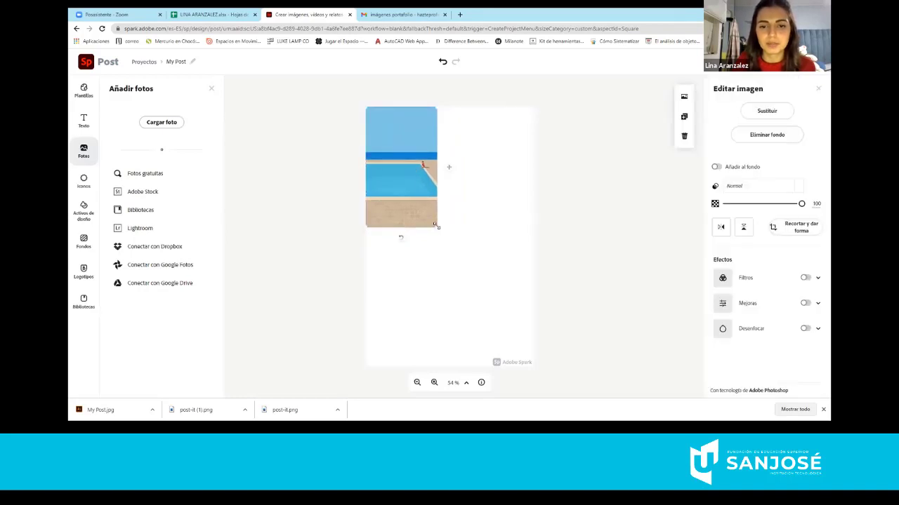